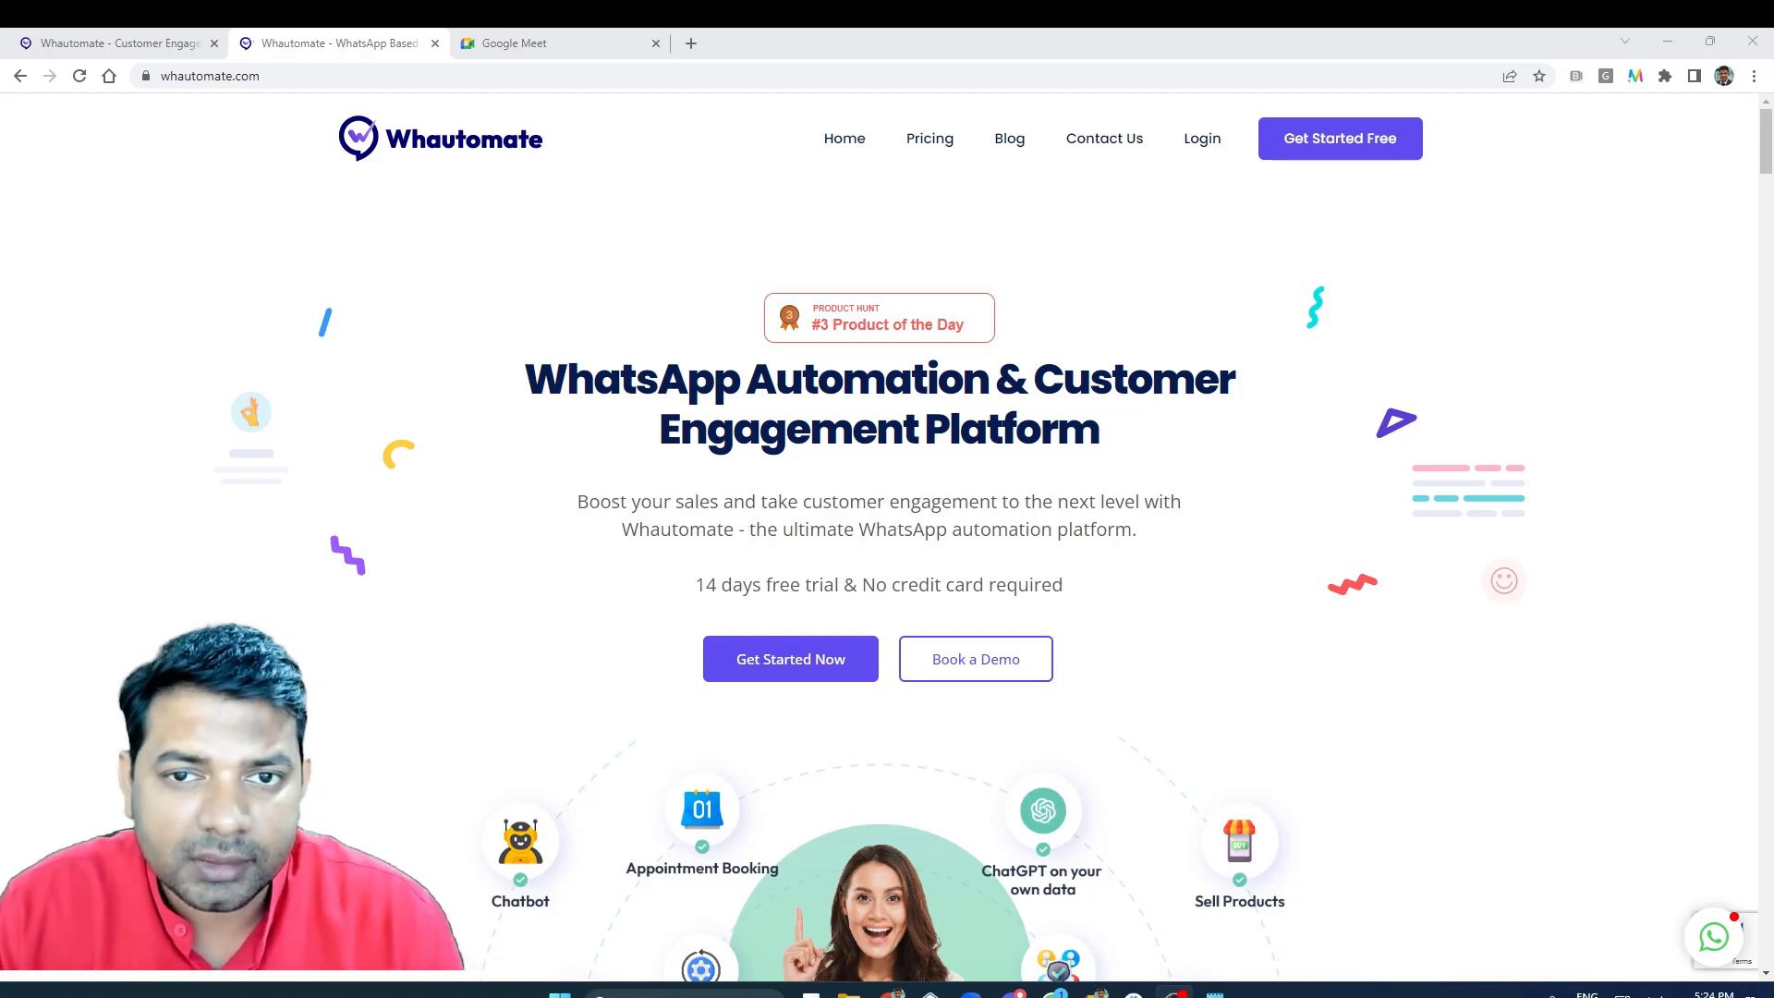
- Install the Automate Birthday wishes Campaign template from the Client category of Whautomate's automation rule templates
key("ctrl+shift+Tab")
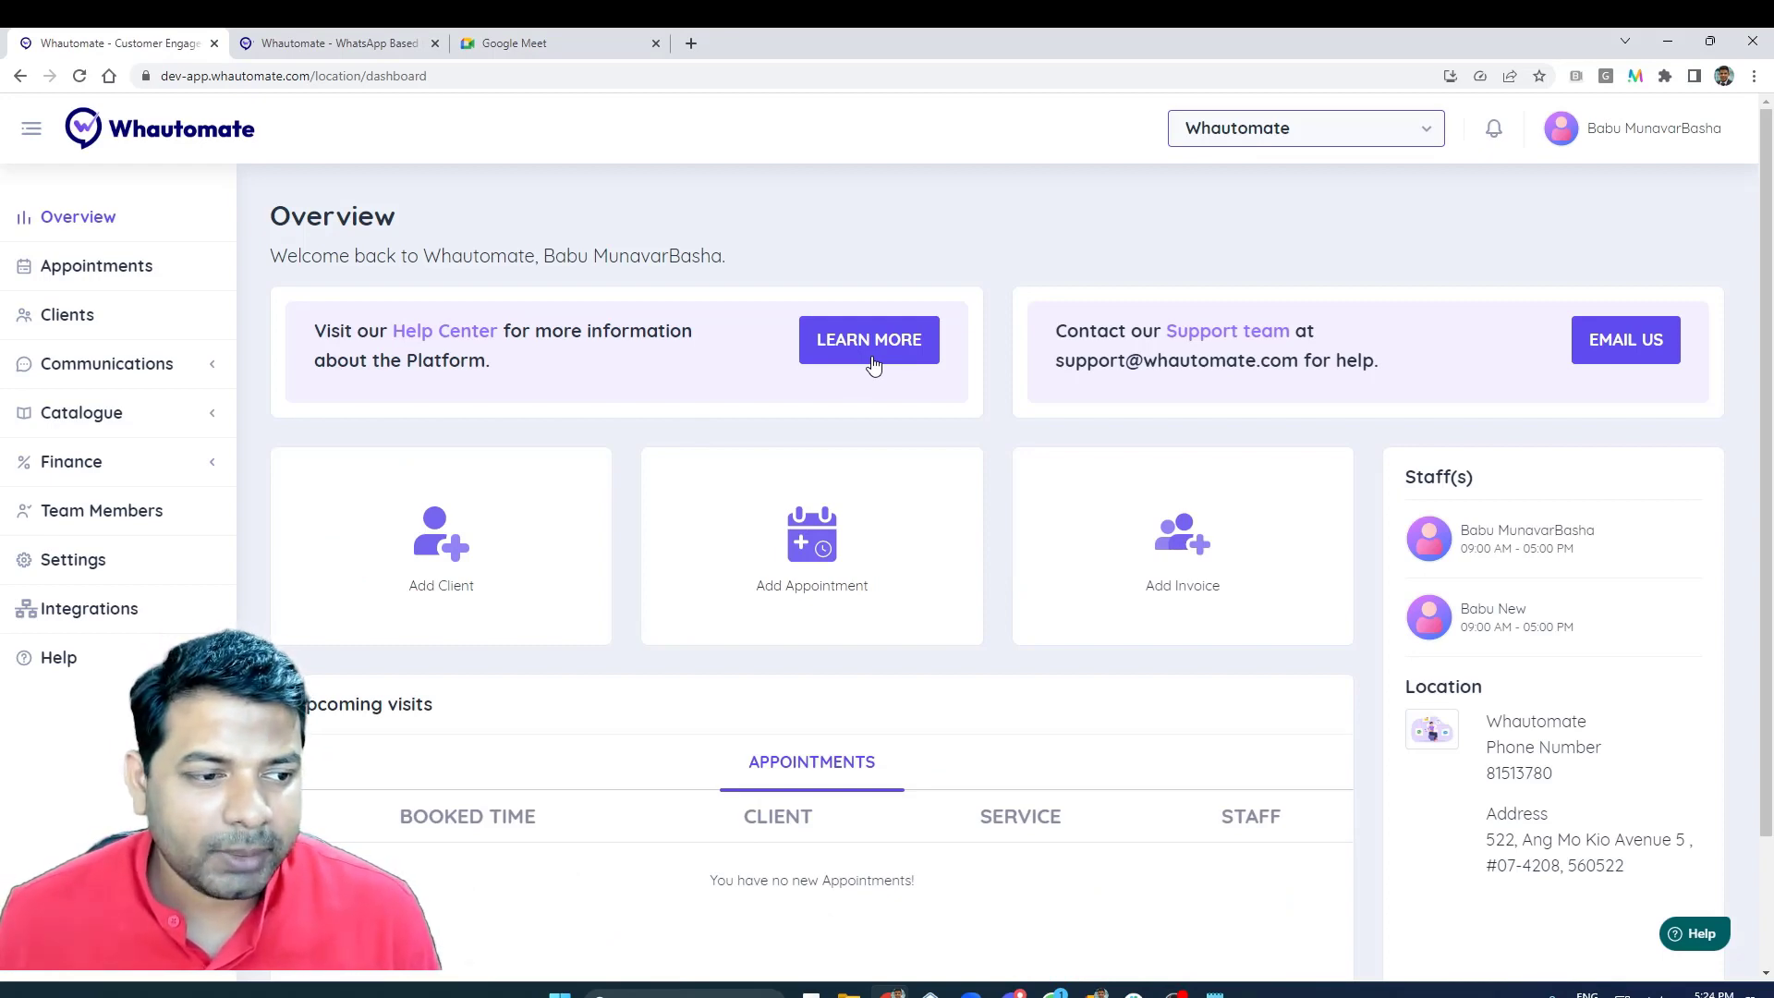
left_click(158, 366)
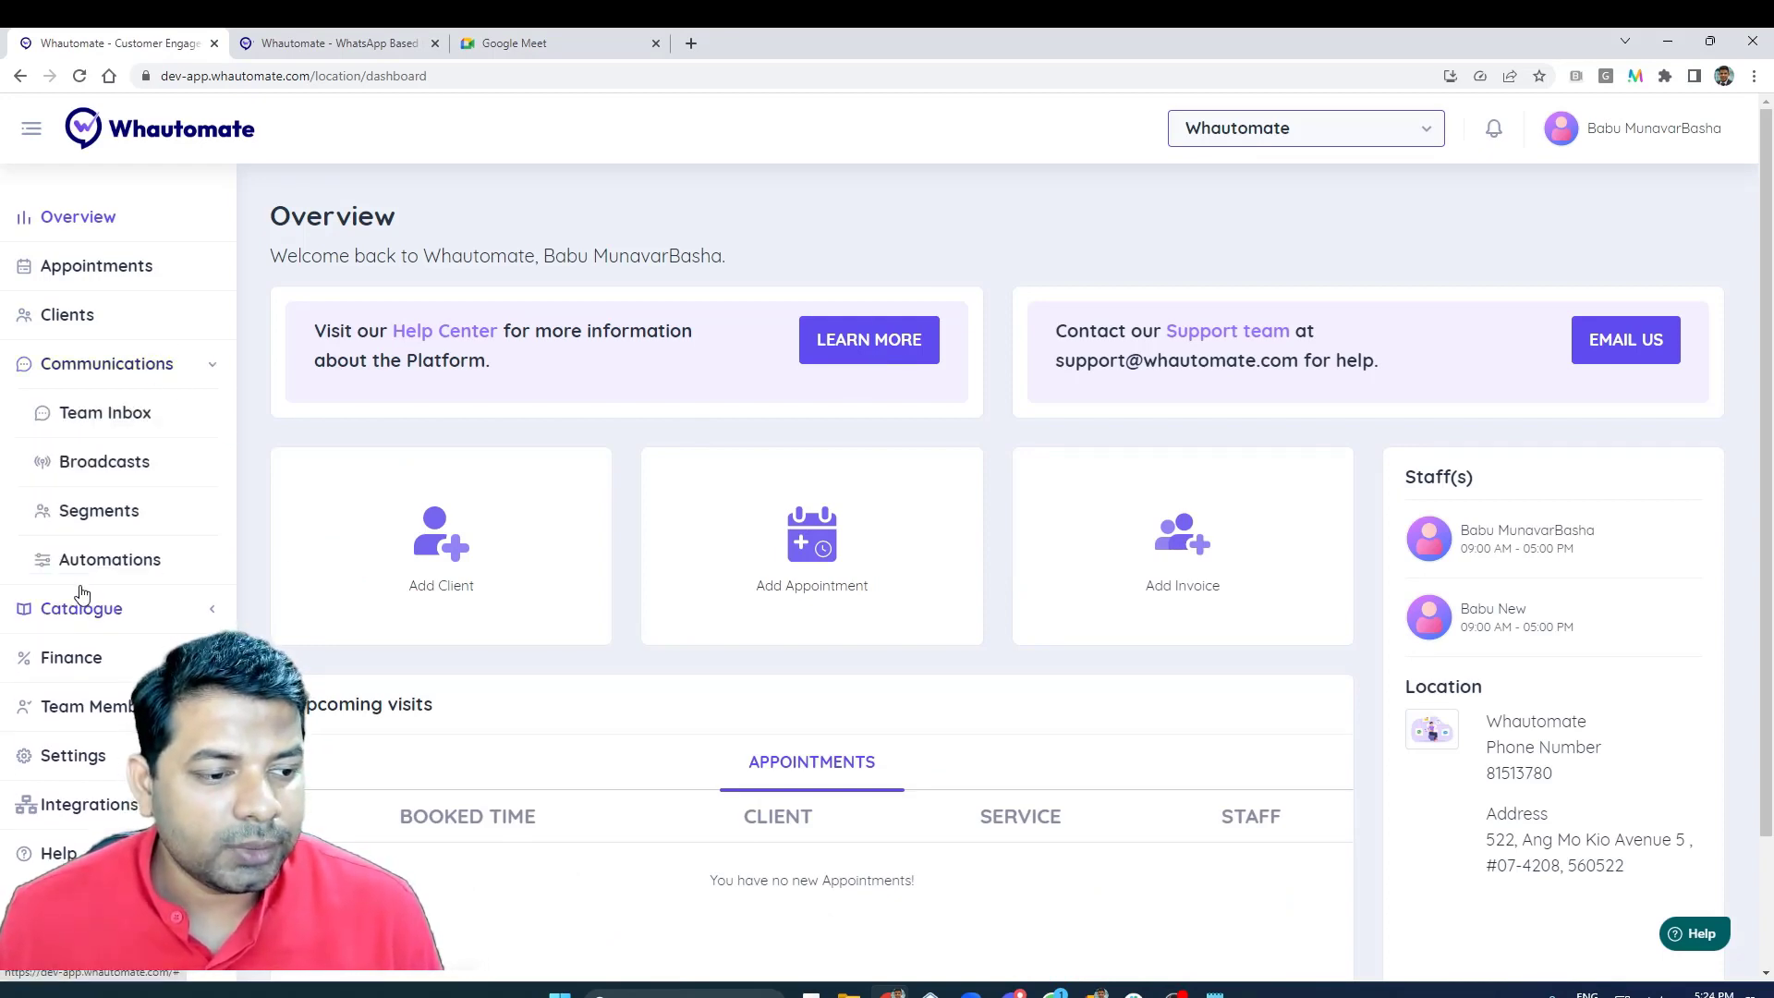
left_click(83, 561)
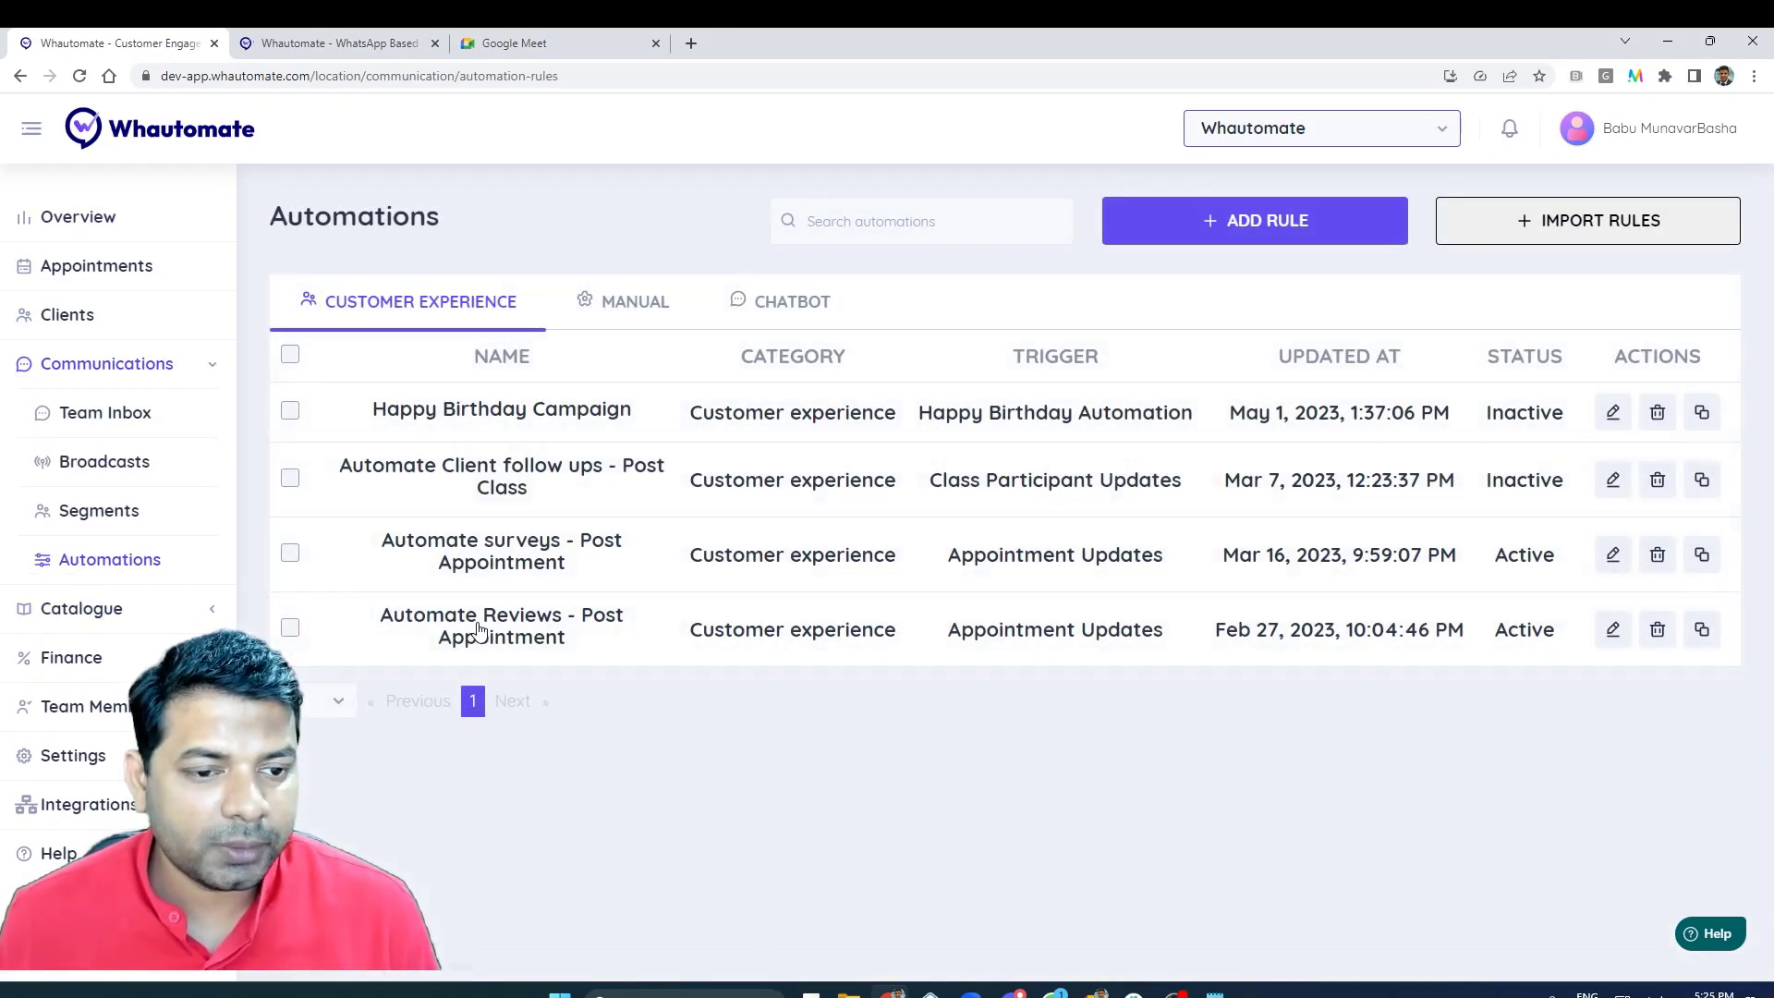
left_click(1238, 228)
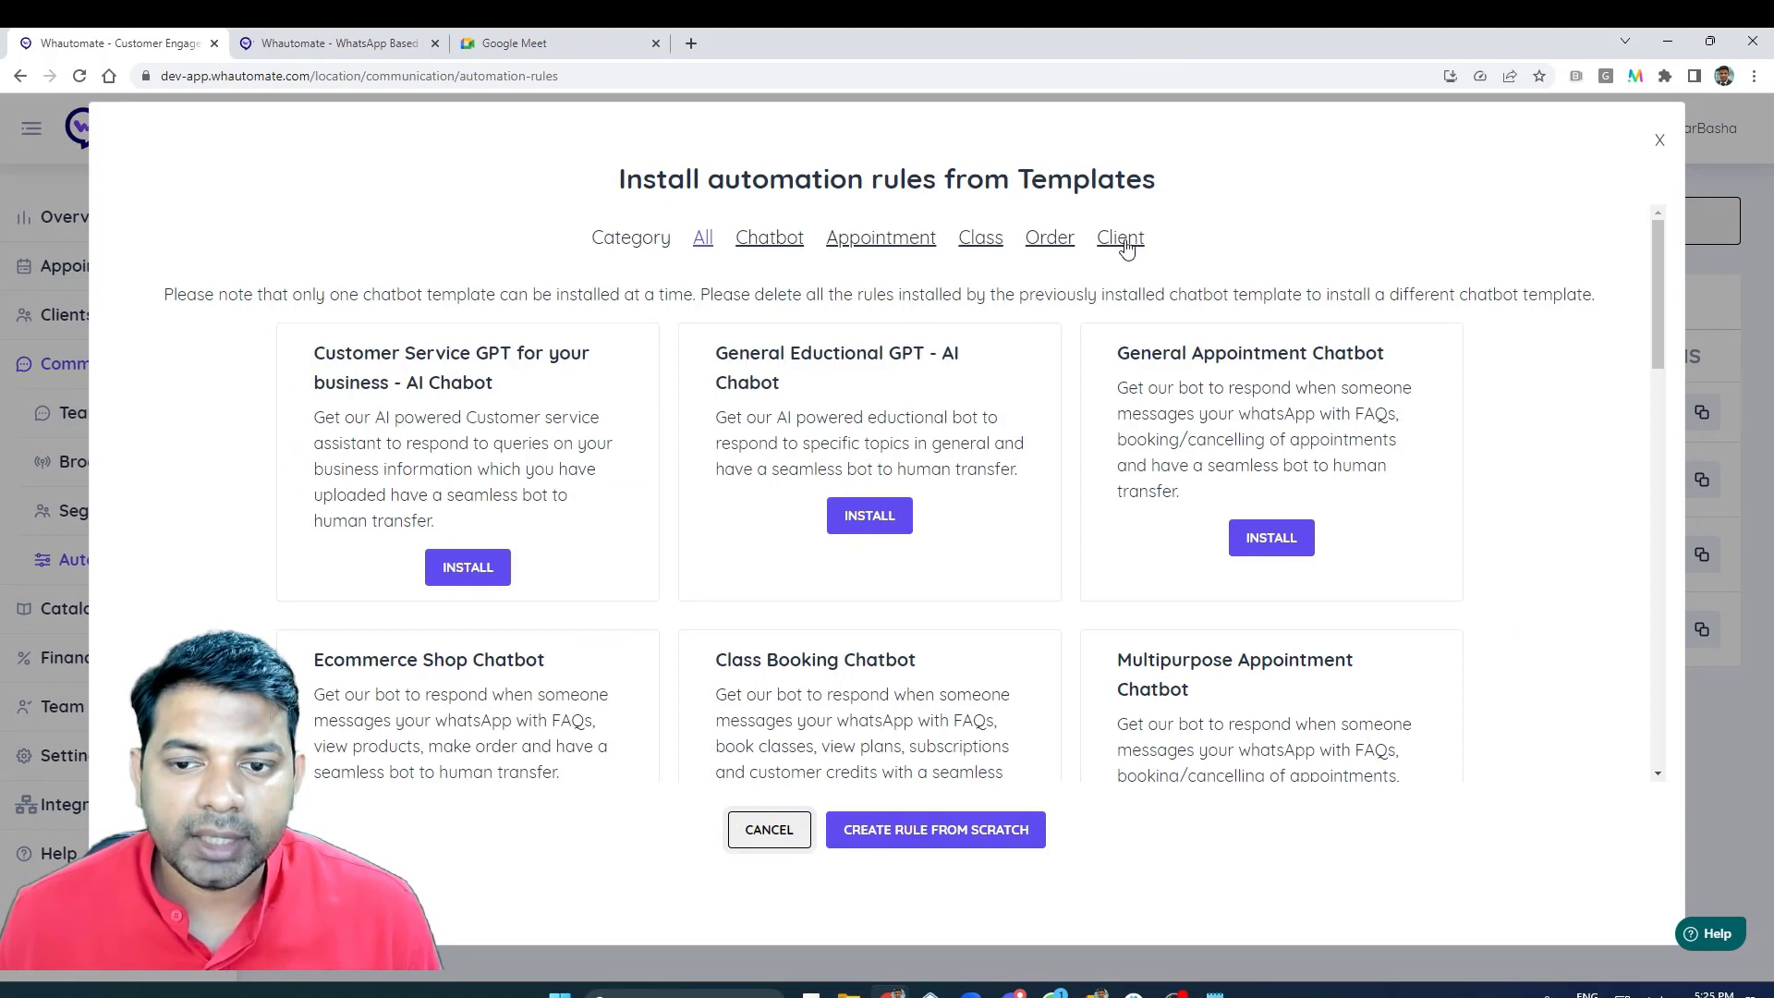
left_click(1122, 240)
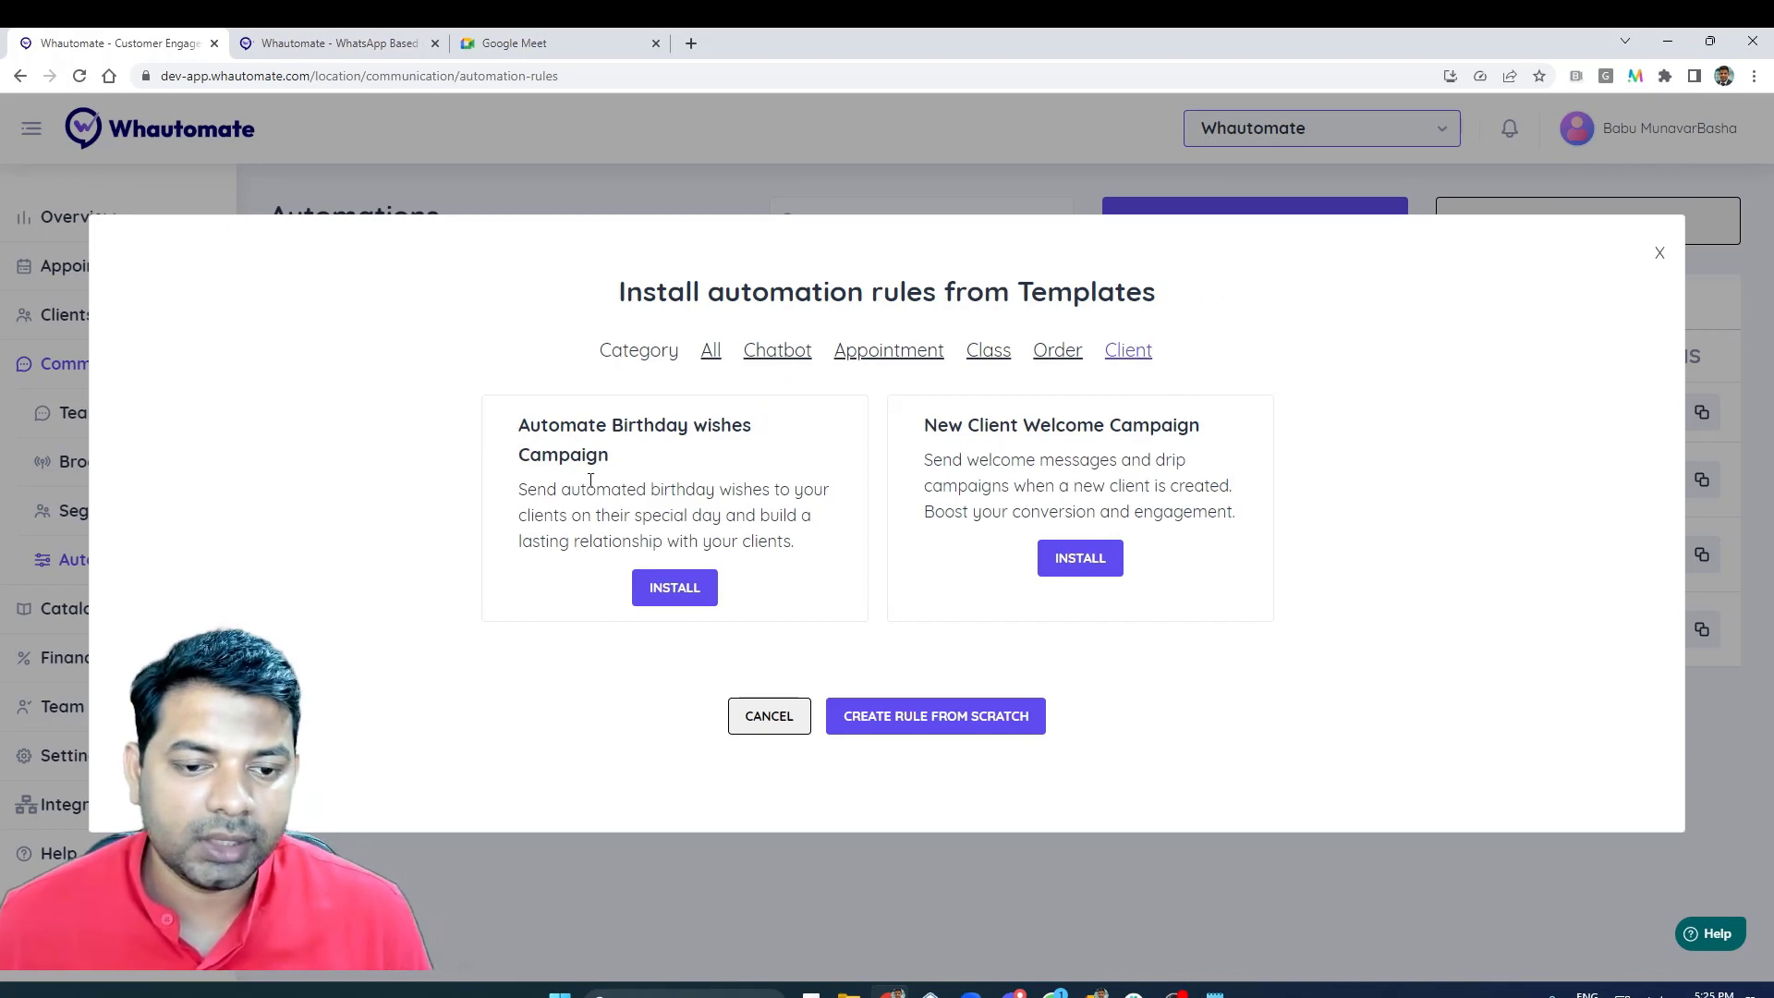
left_click(687, 594)
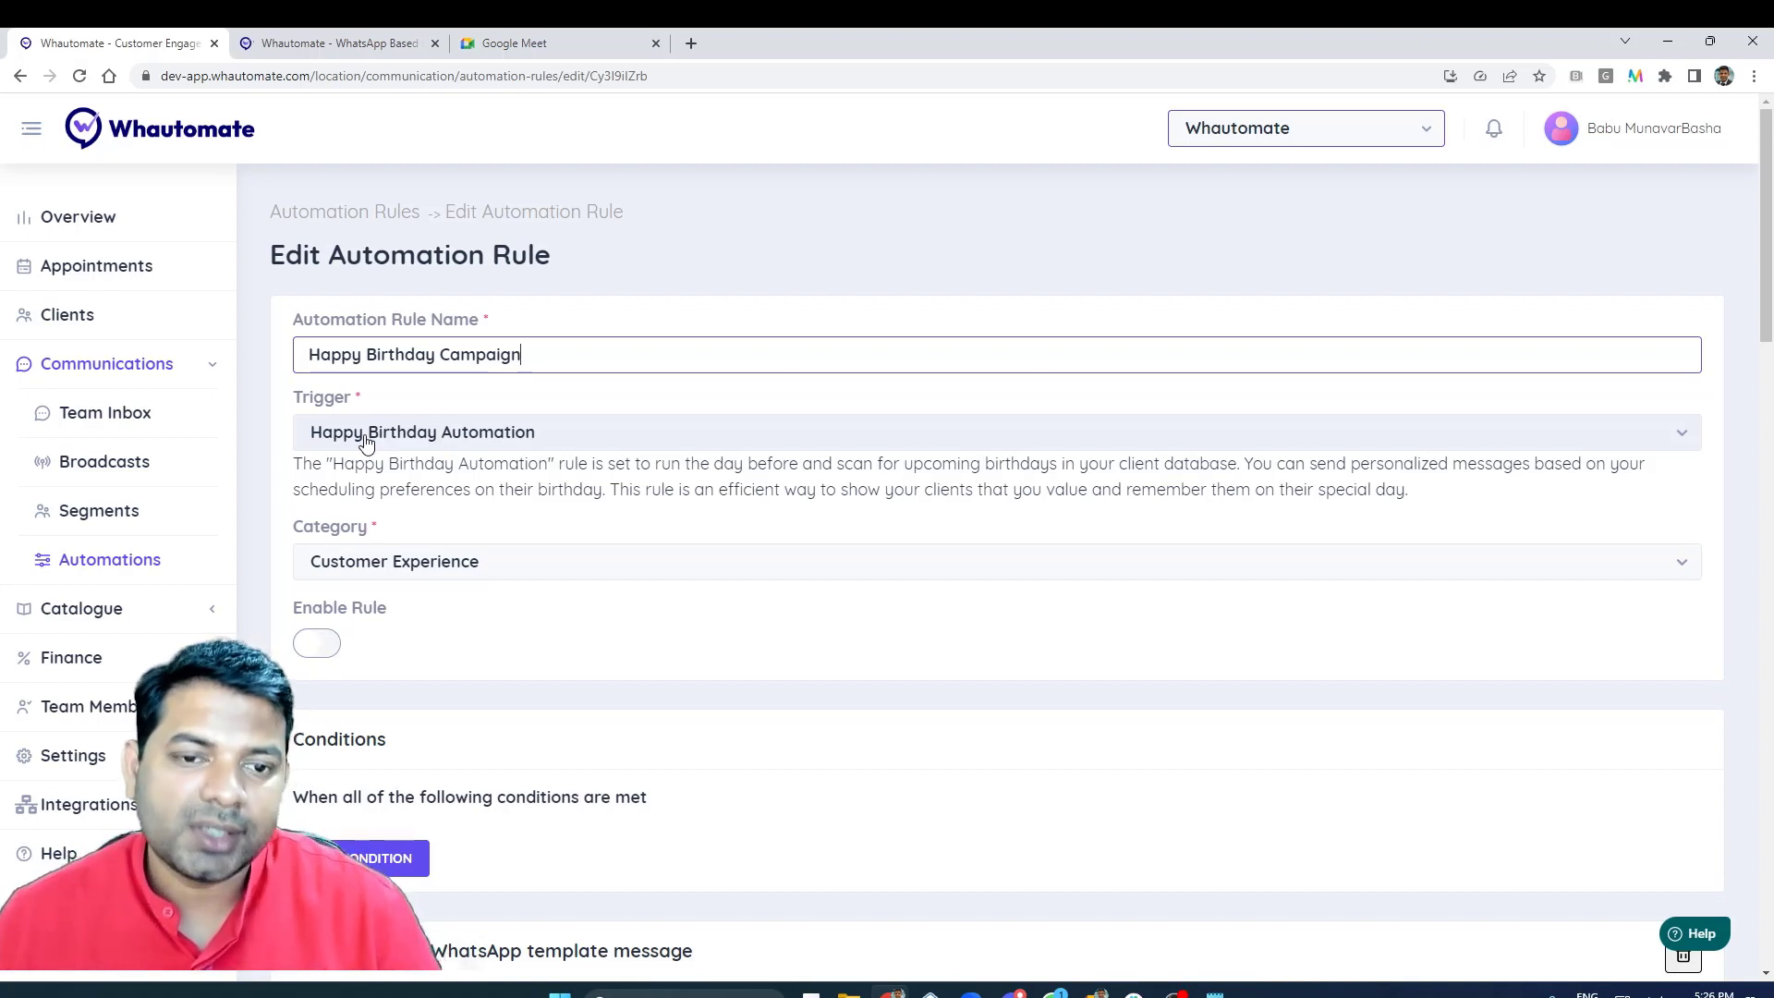
- Review the birthday rule's trigger, category, conditions, and the WhatsApp message action's wait and schedule times
scroll(356, 538, "down", 5)
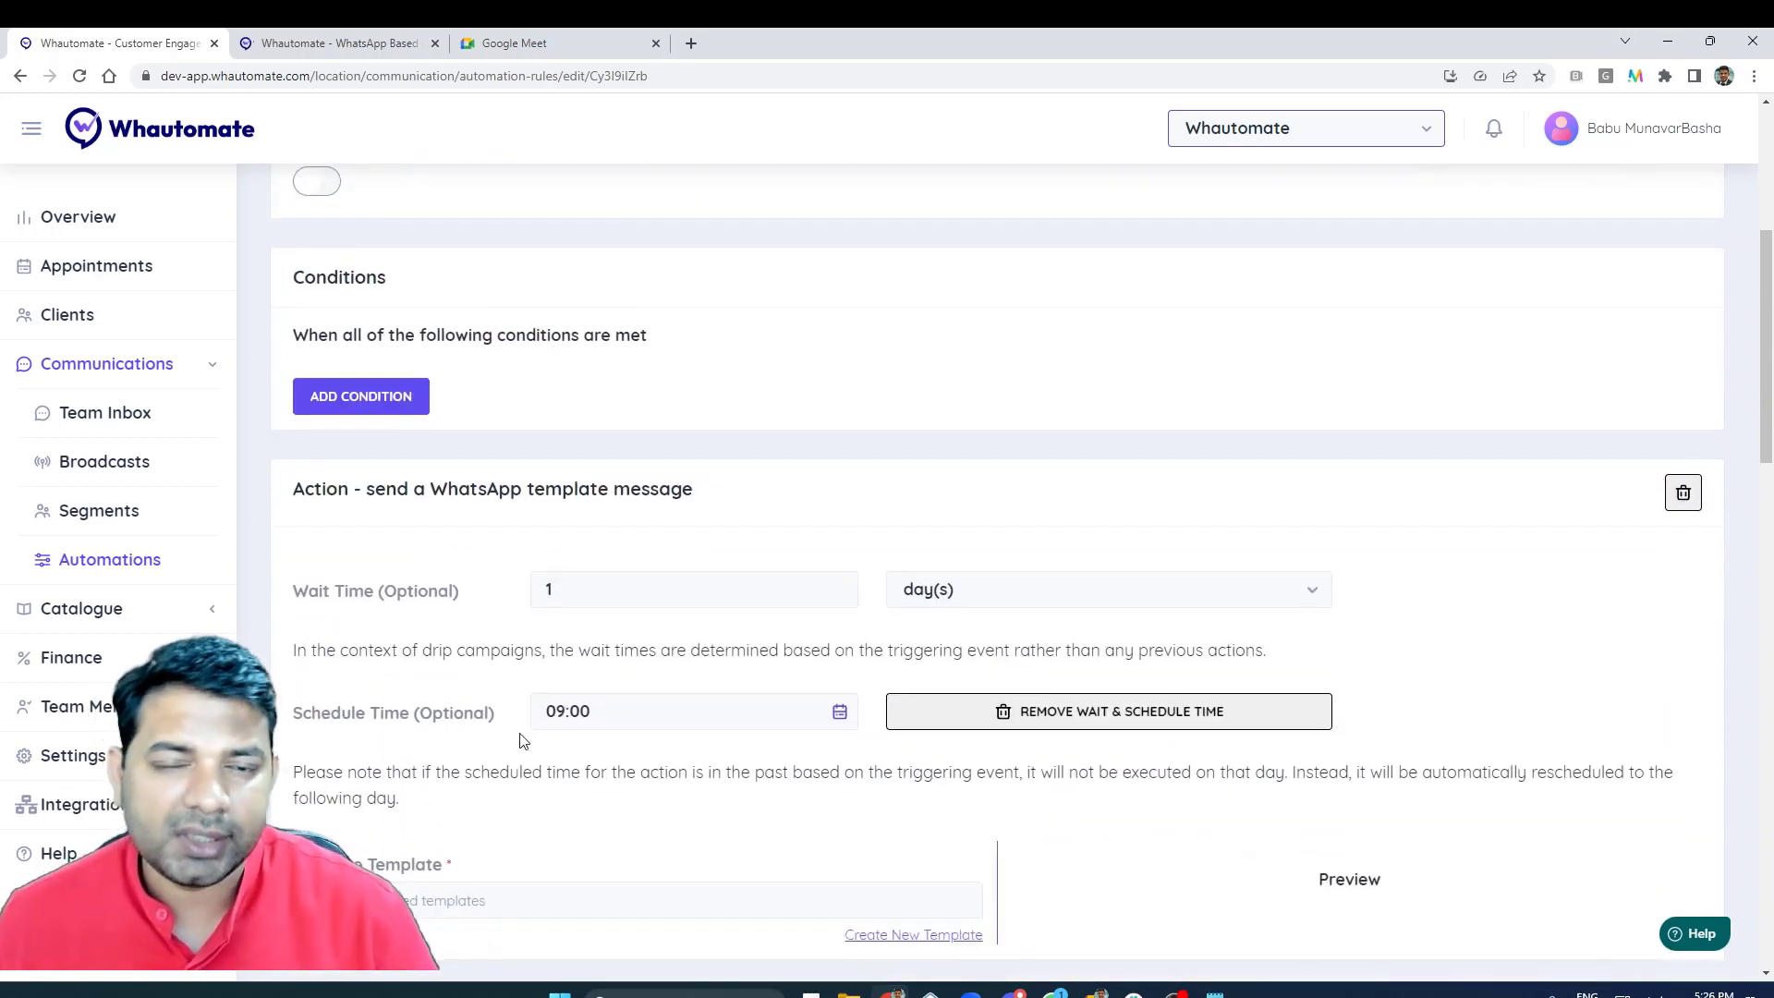
scroll(333, 462, "up", 4)
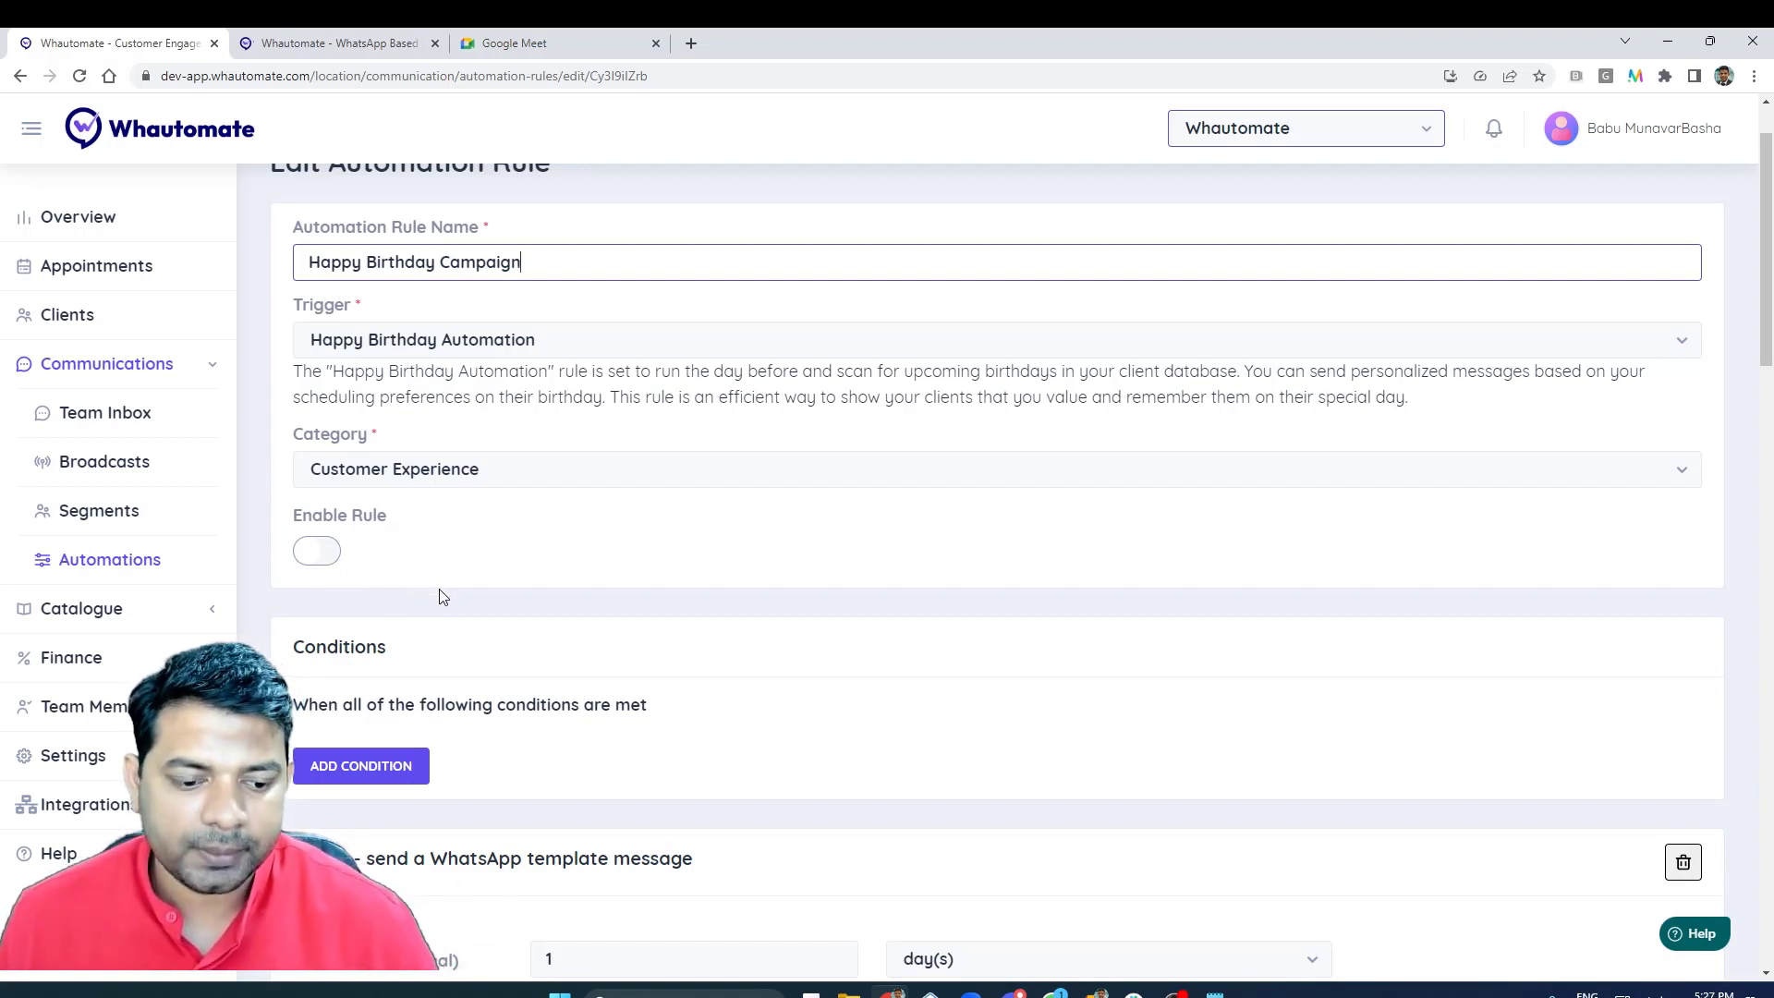
scroll(439, 604, "down", 3)
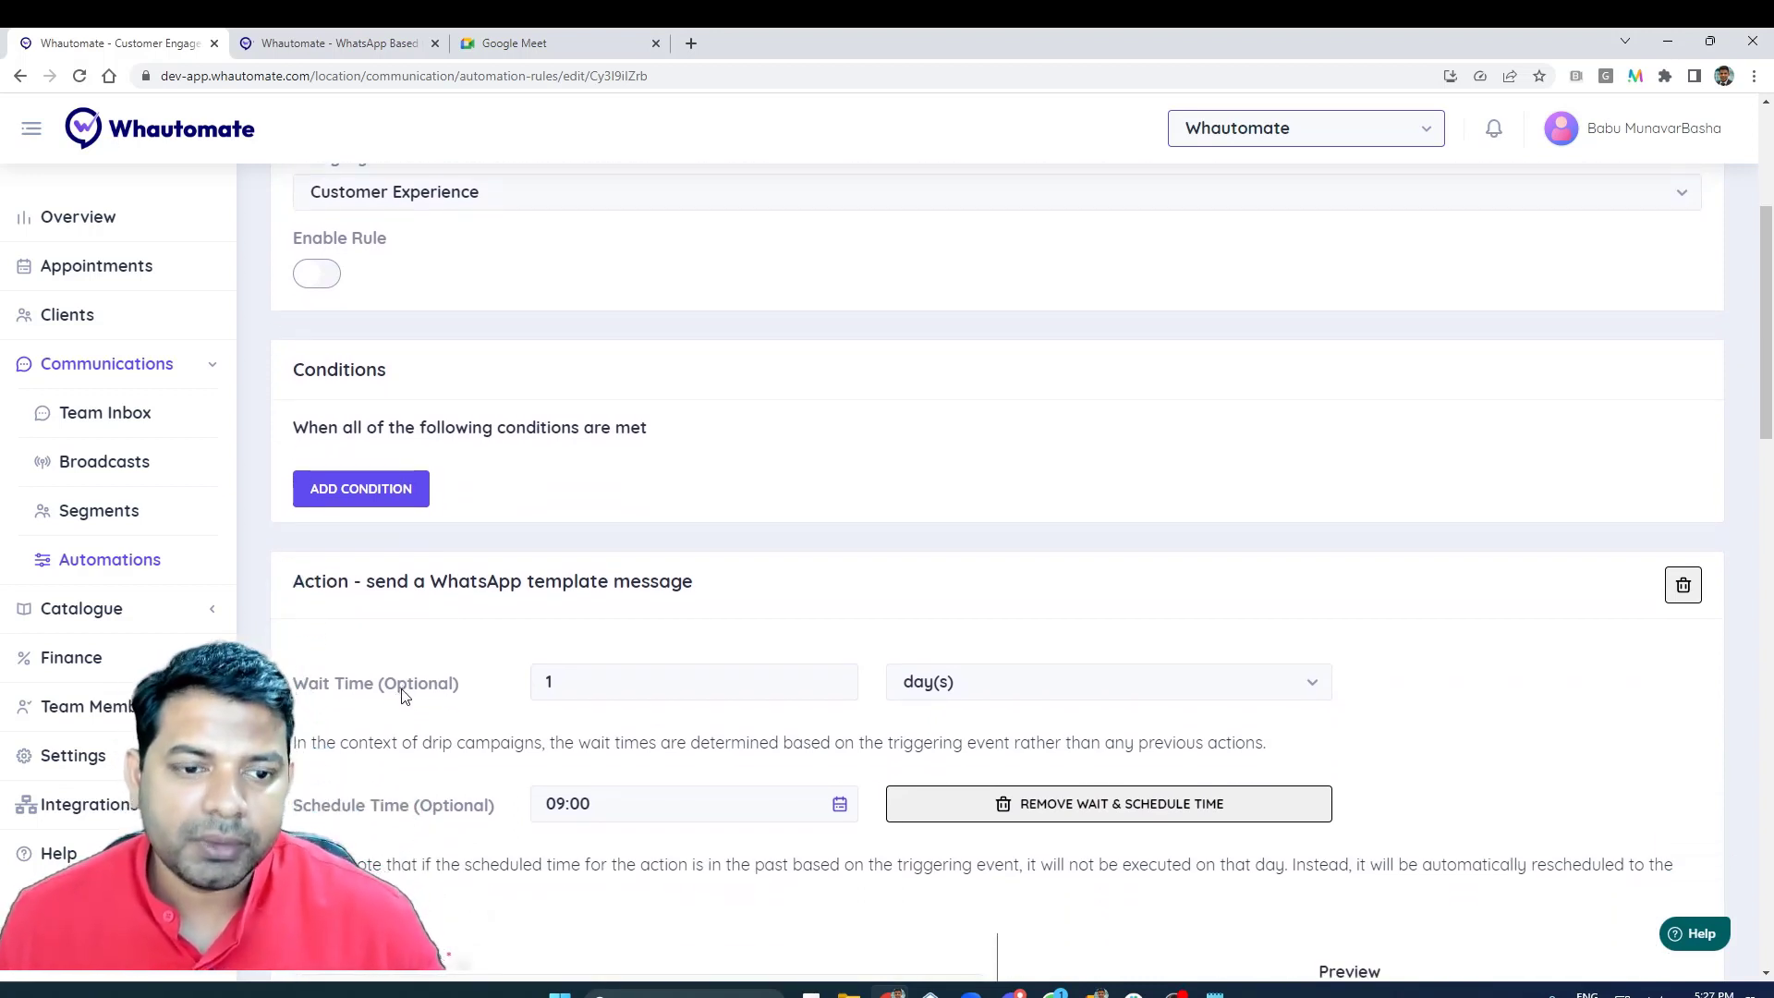
scroll(427, 702, "up", 1)
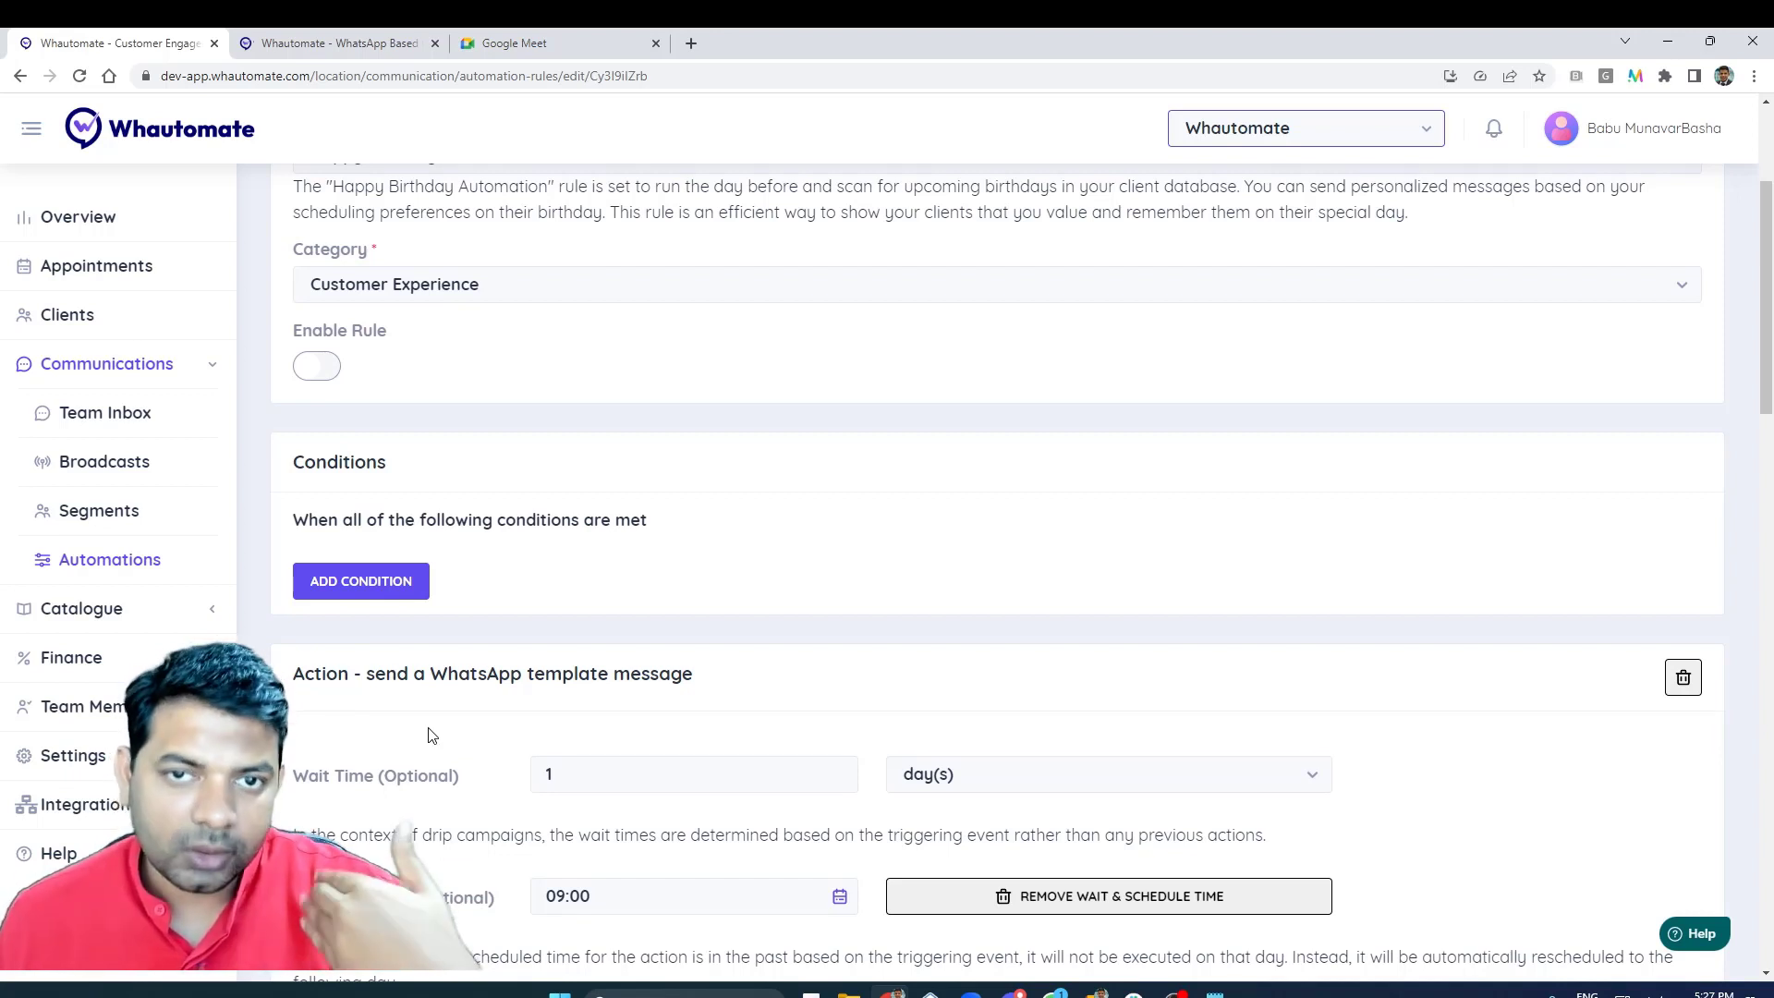
scroll(428, 735, "down", 1)
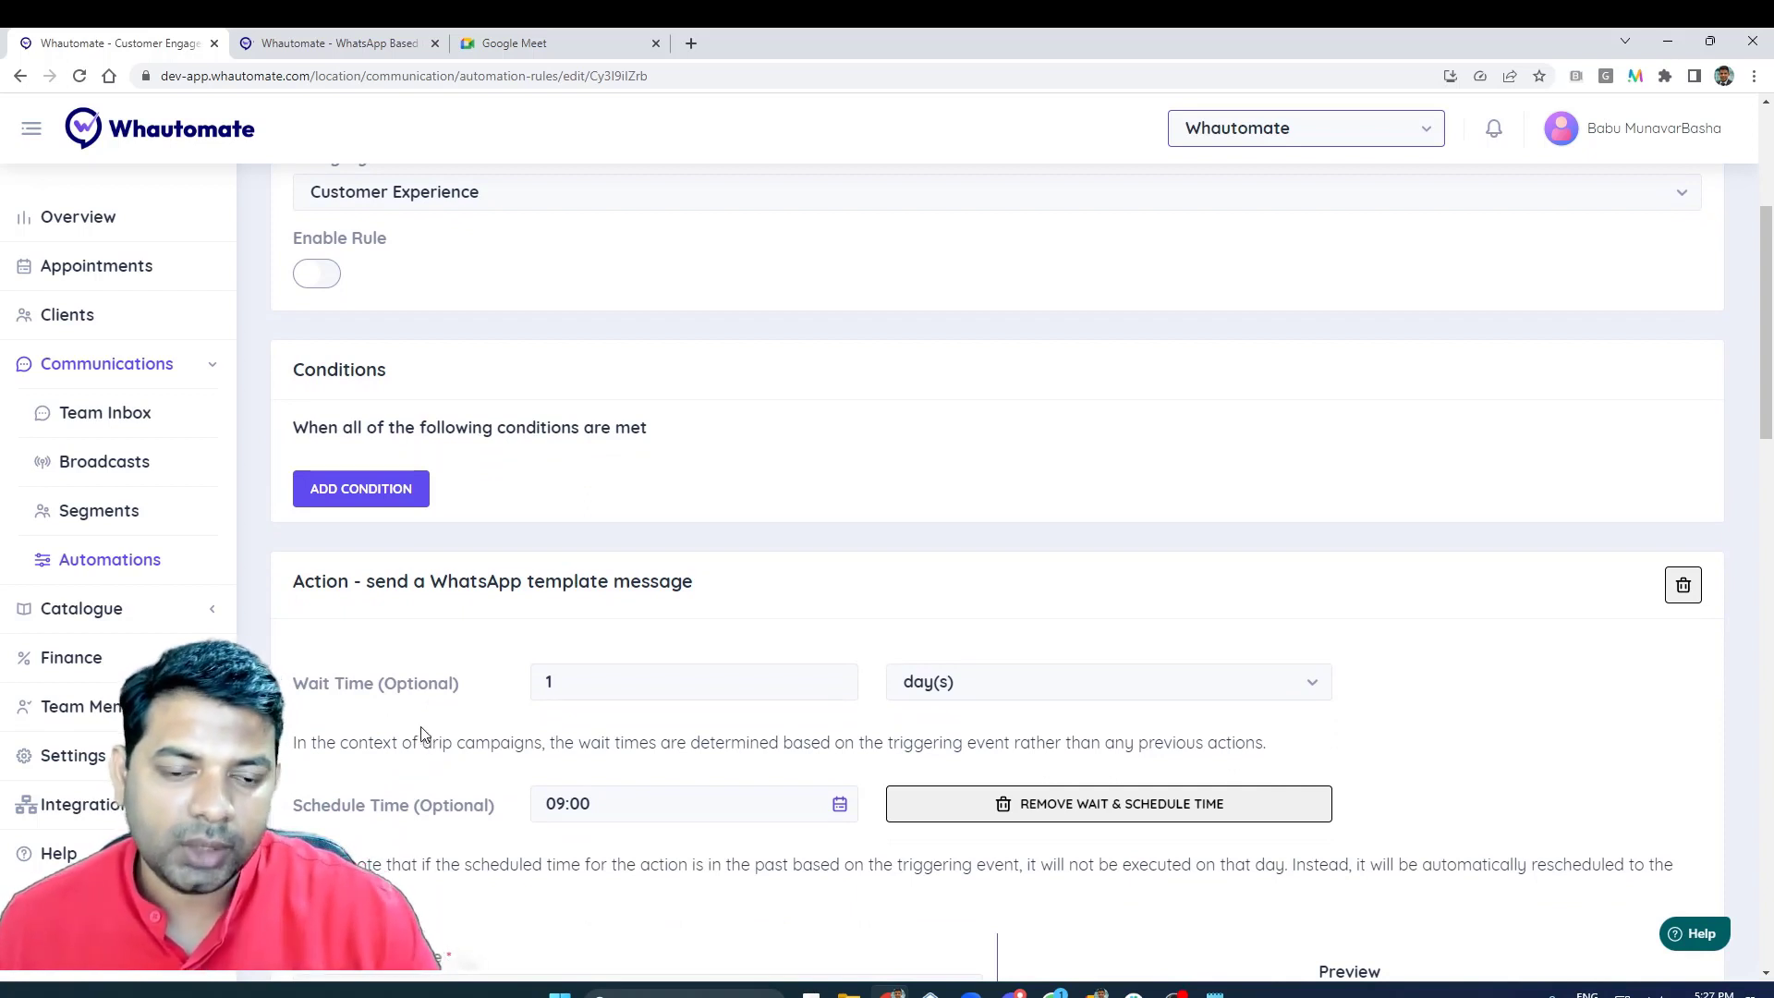
scroll(424, 733, "down", 2)
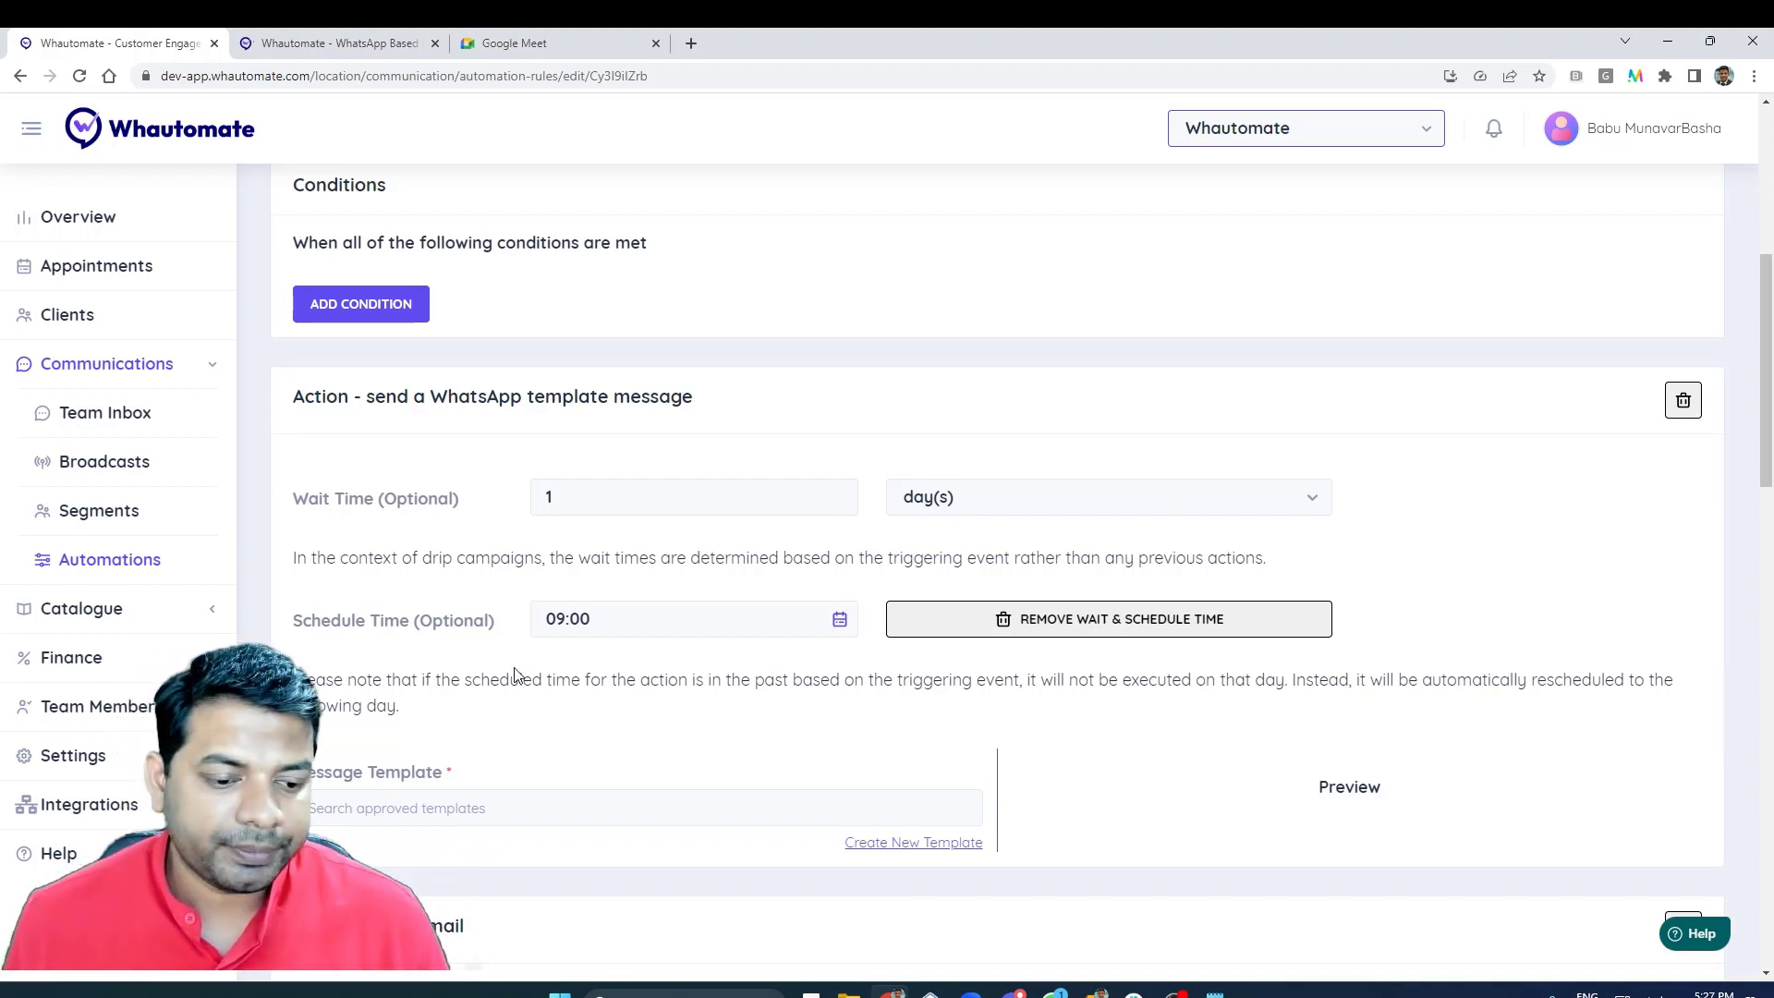
- Select happy_birthday_template as the message template of the WhatsApp template message action
scroll(515, 675, "down", 1)
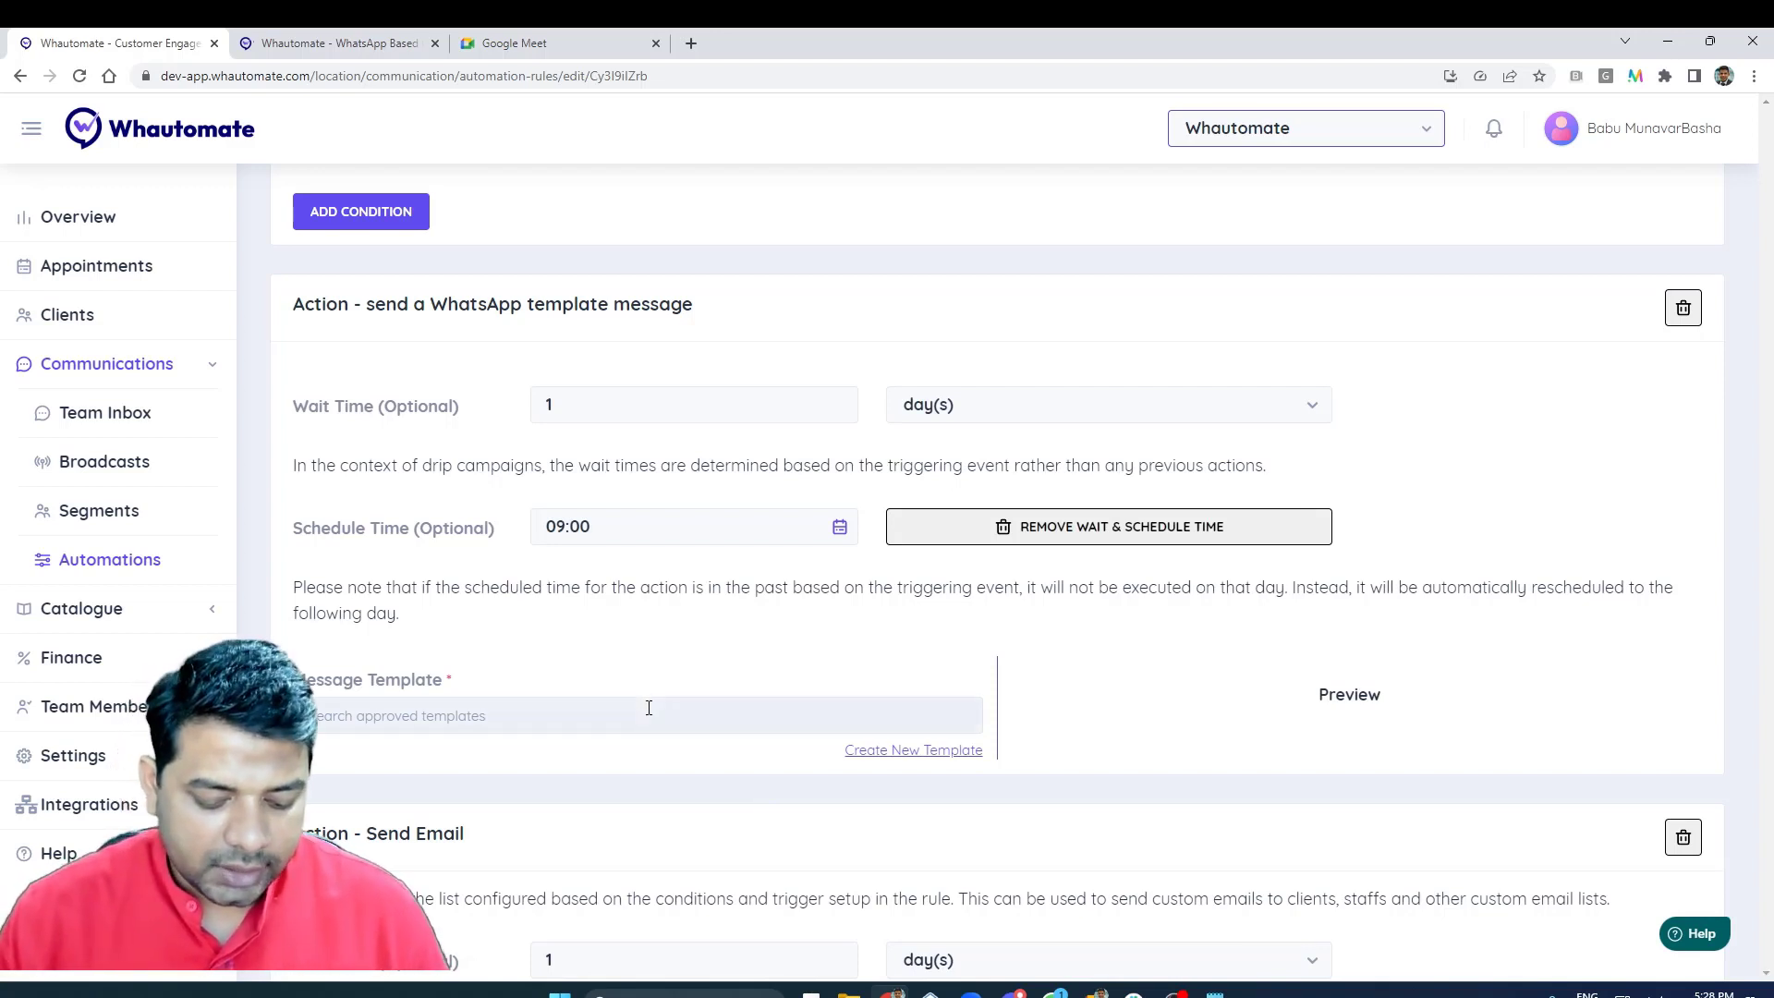
type("bir")
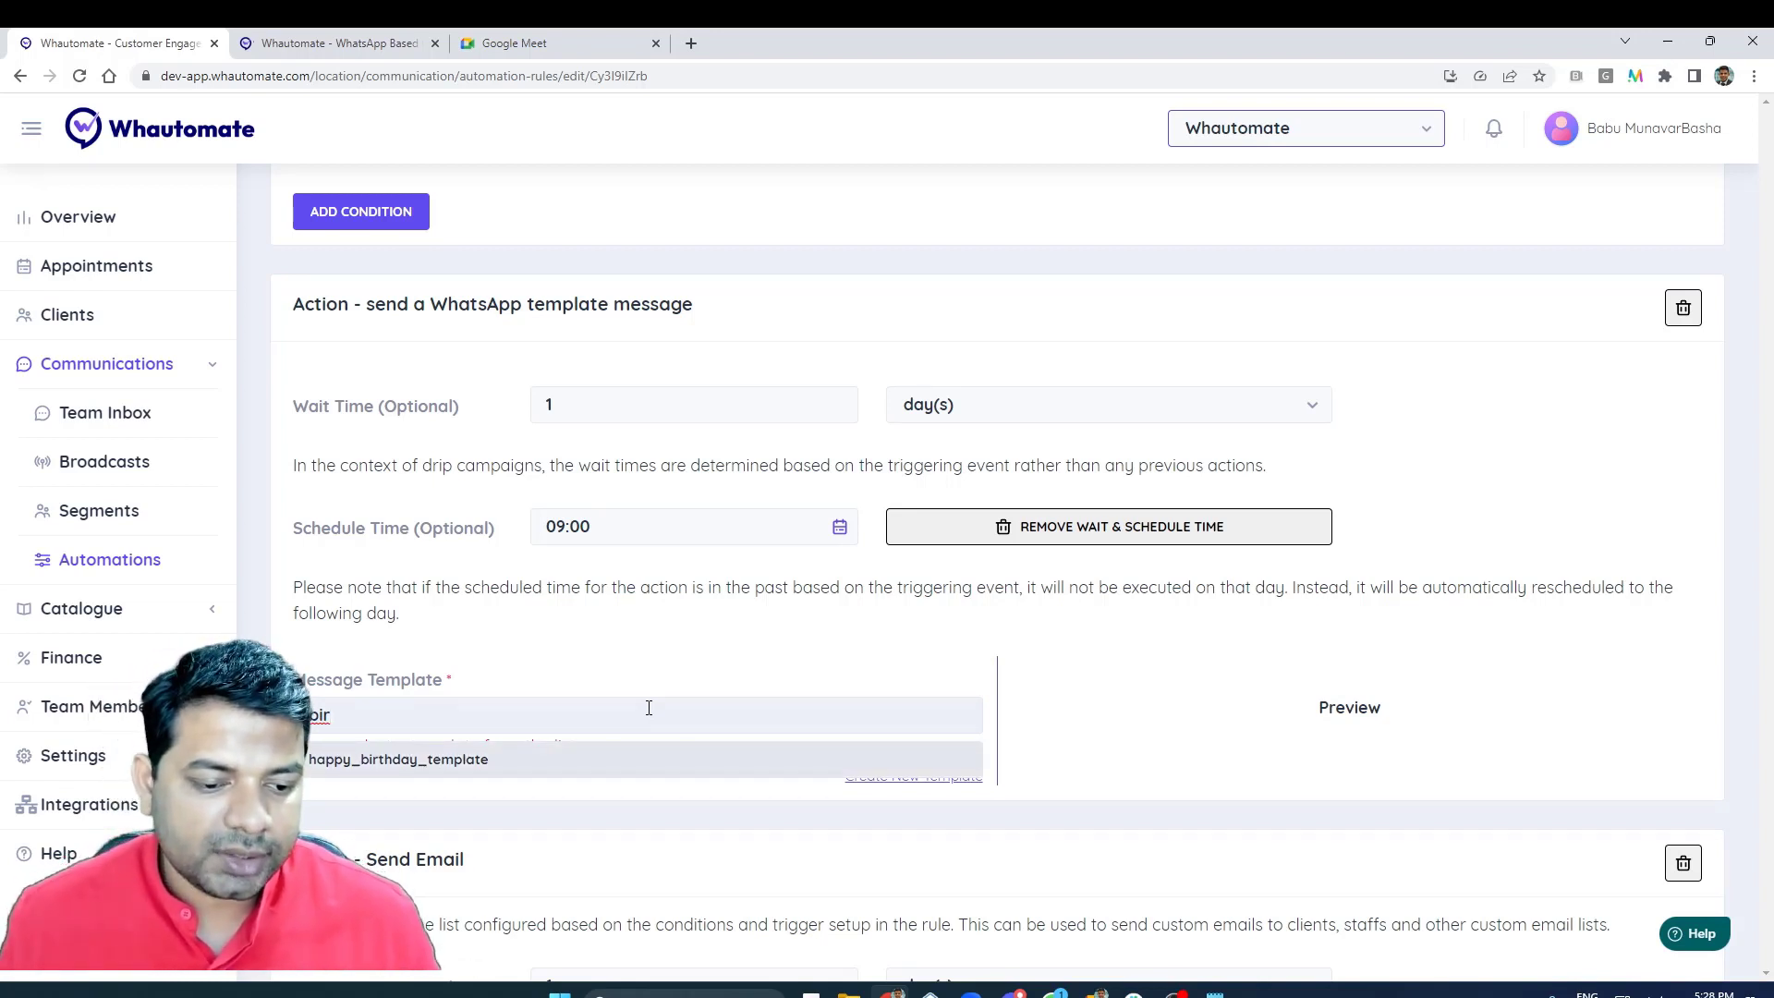
left_click(630, 766)
- Set body parameter 1 of the WhatsApp template message to the personalisation variable {{client.name}}
scroll(1026, 693, "down", 3)
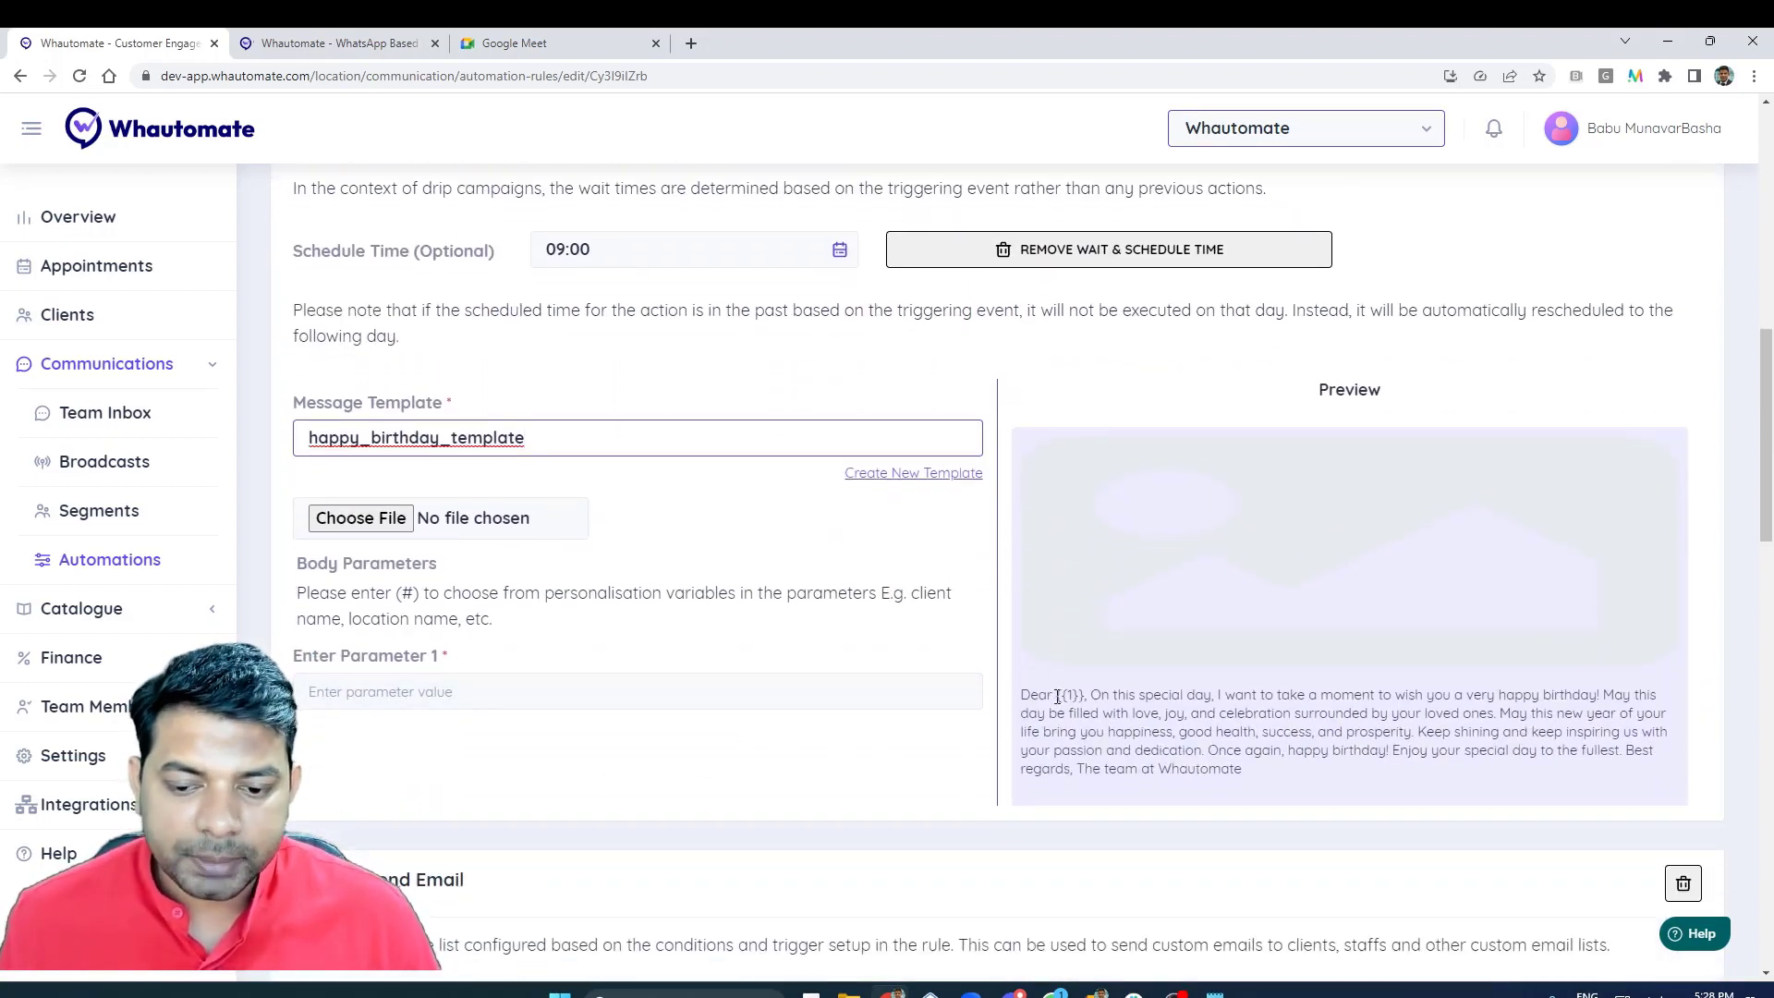
left_click(711, 676)
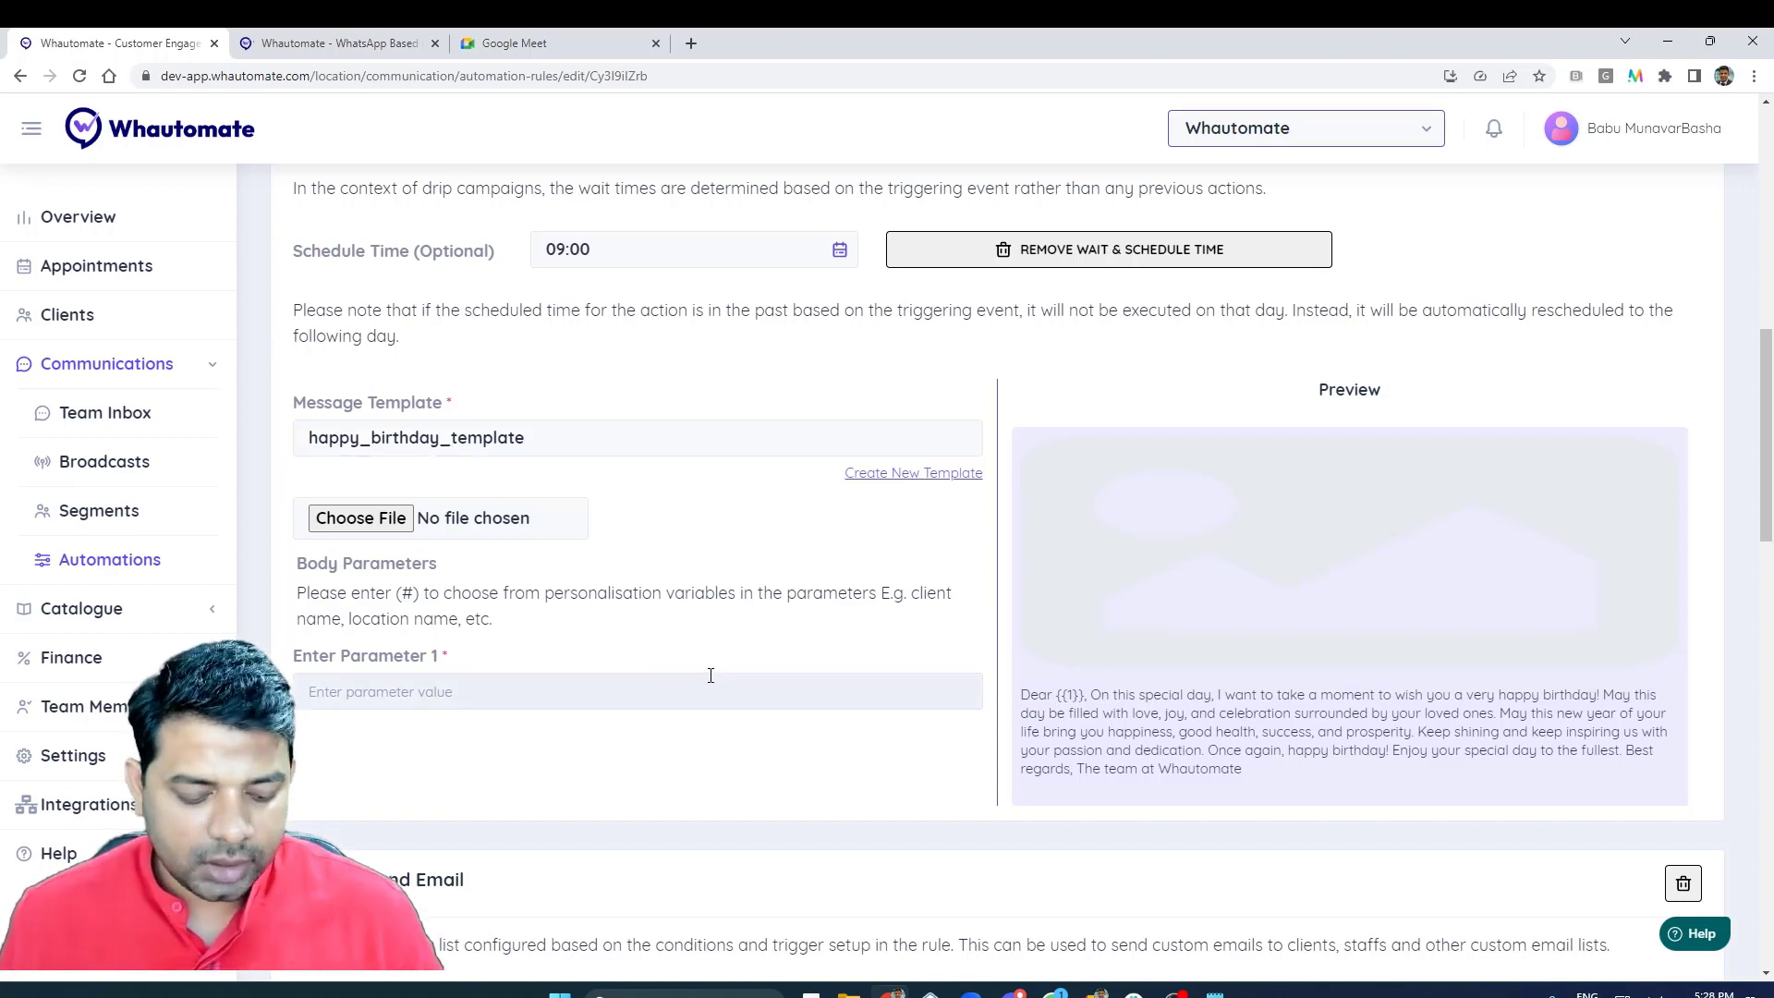
type("#")
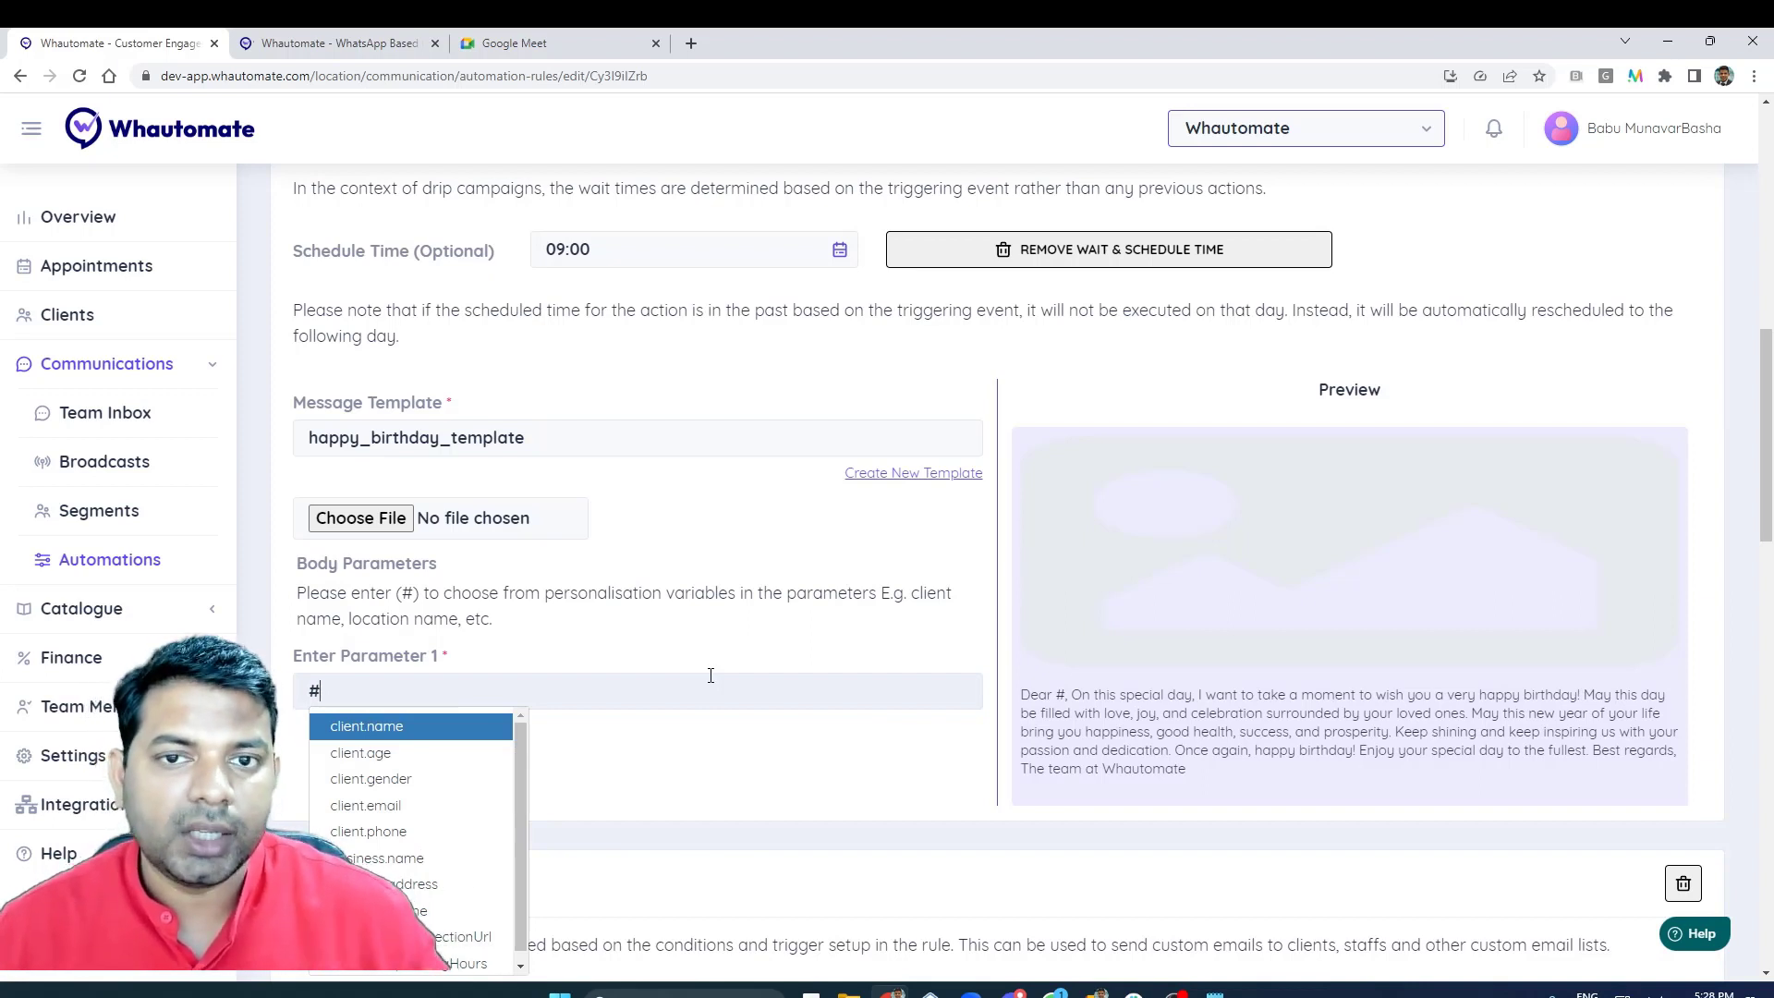
key("Return")
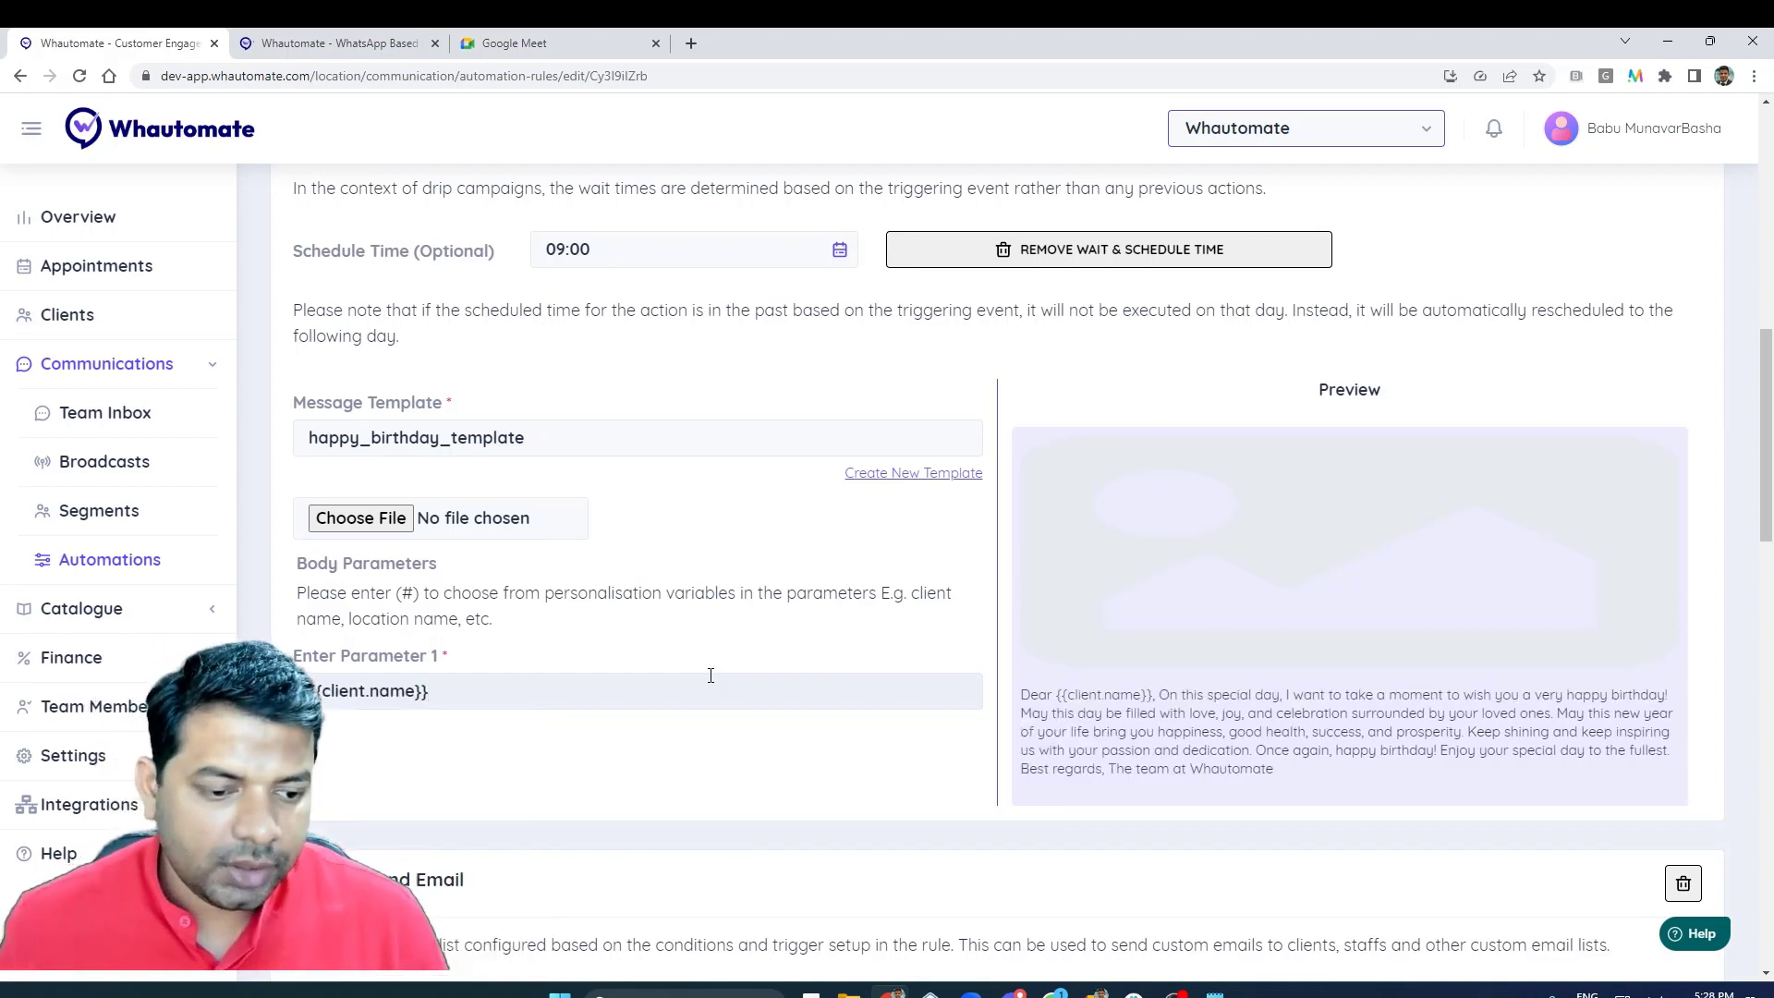
left_click(710, 676)
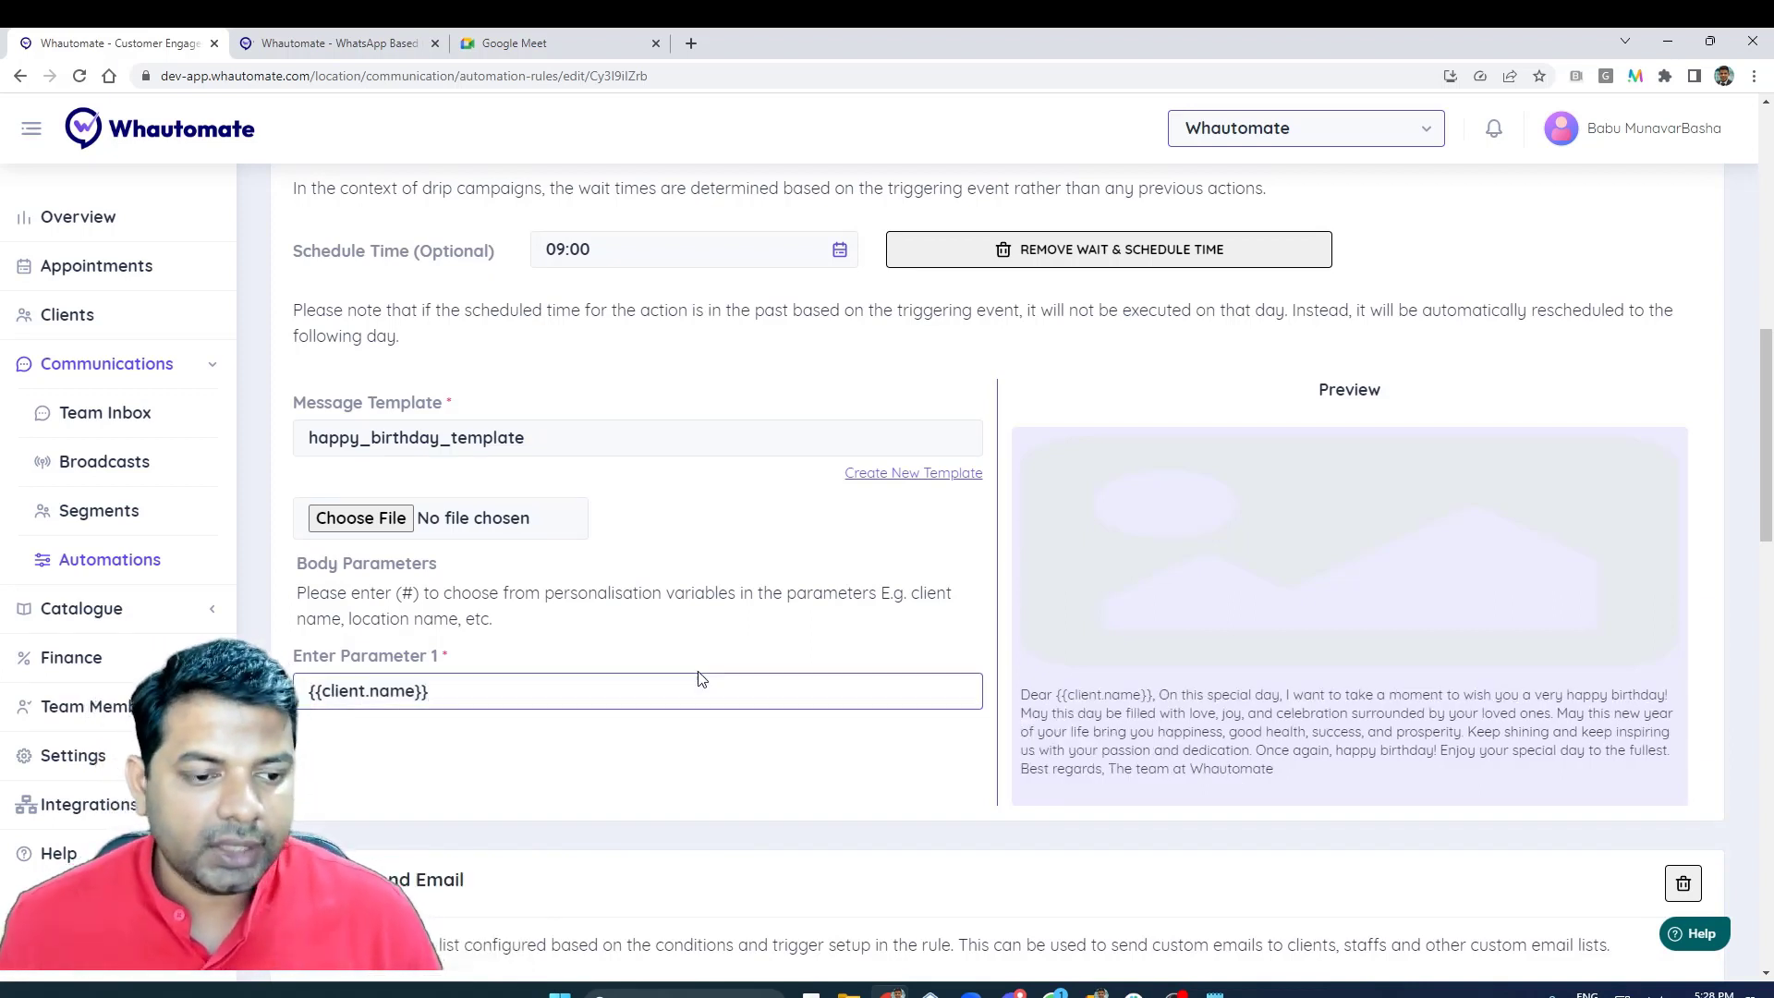
- Attach the image Happy Birthday.jpg from the Demo Assets folder to the WhatsApp template message
left_click(392, 523)
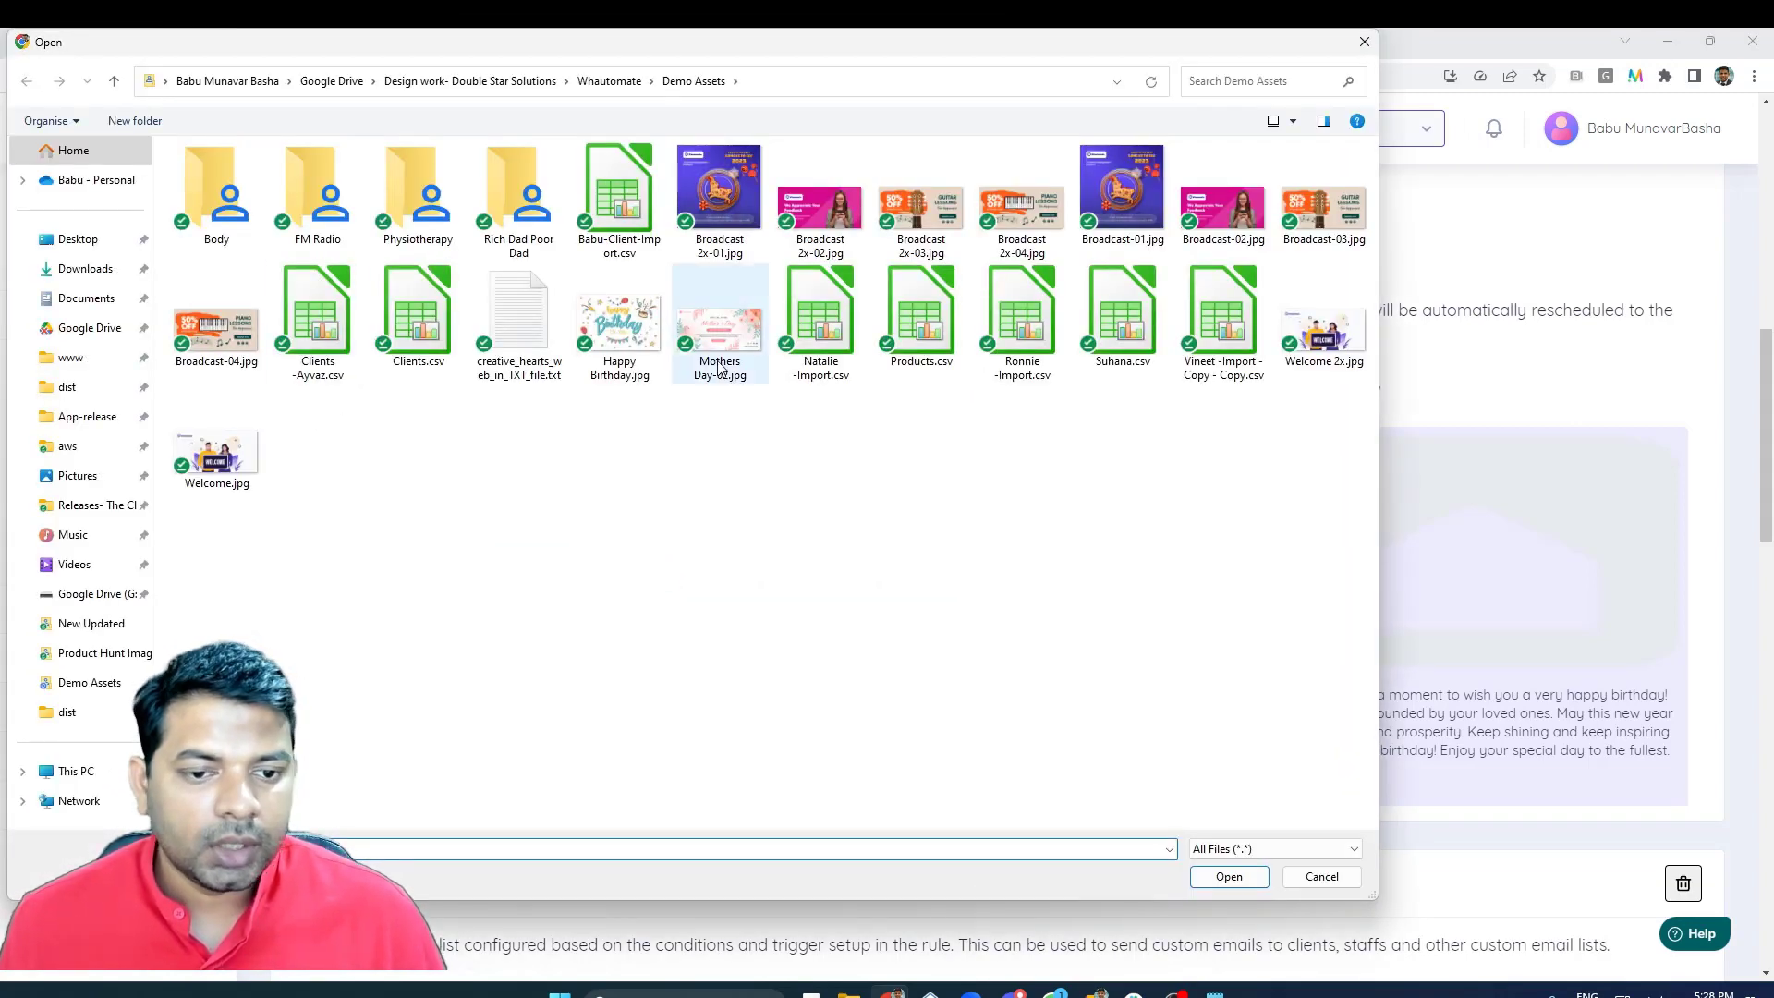
double_click(619, 328)
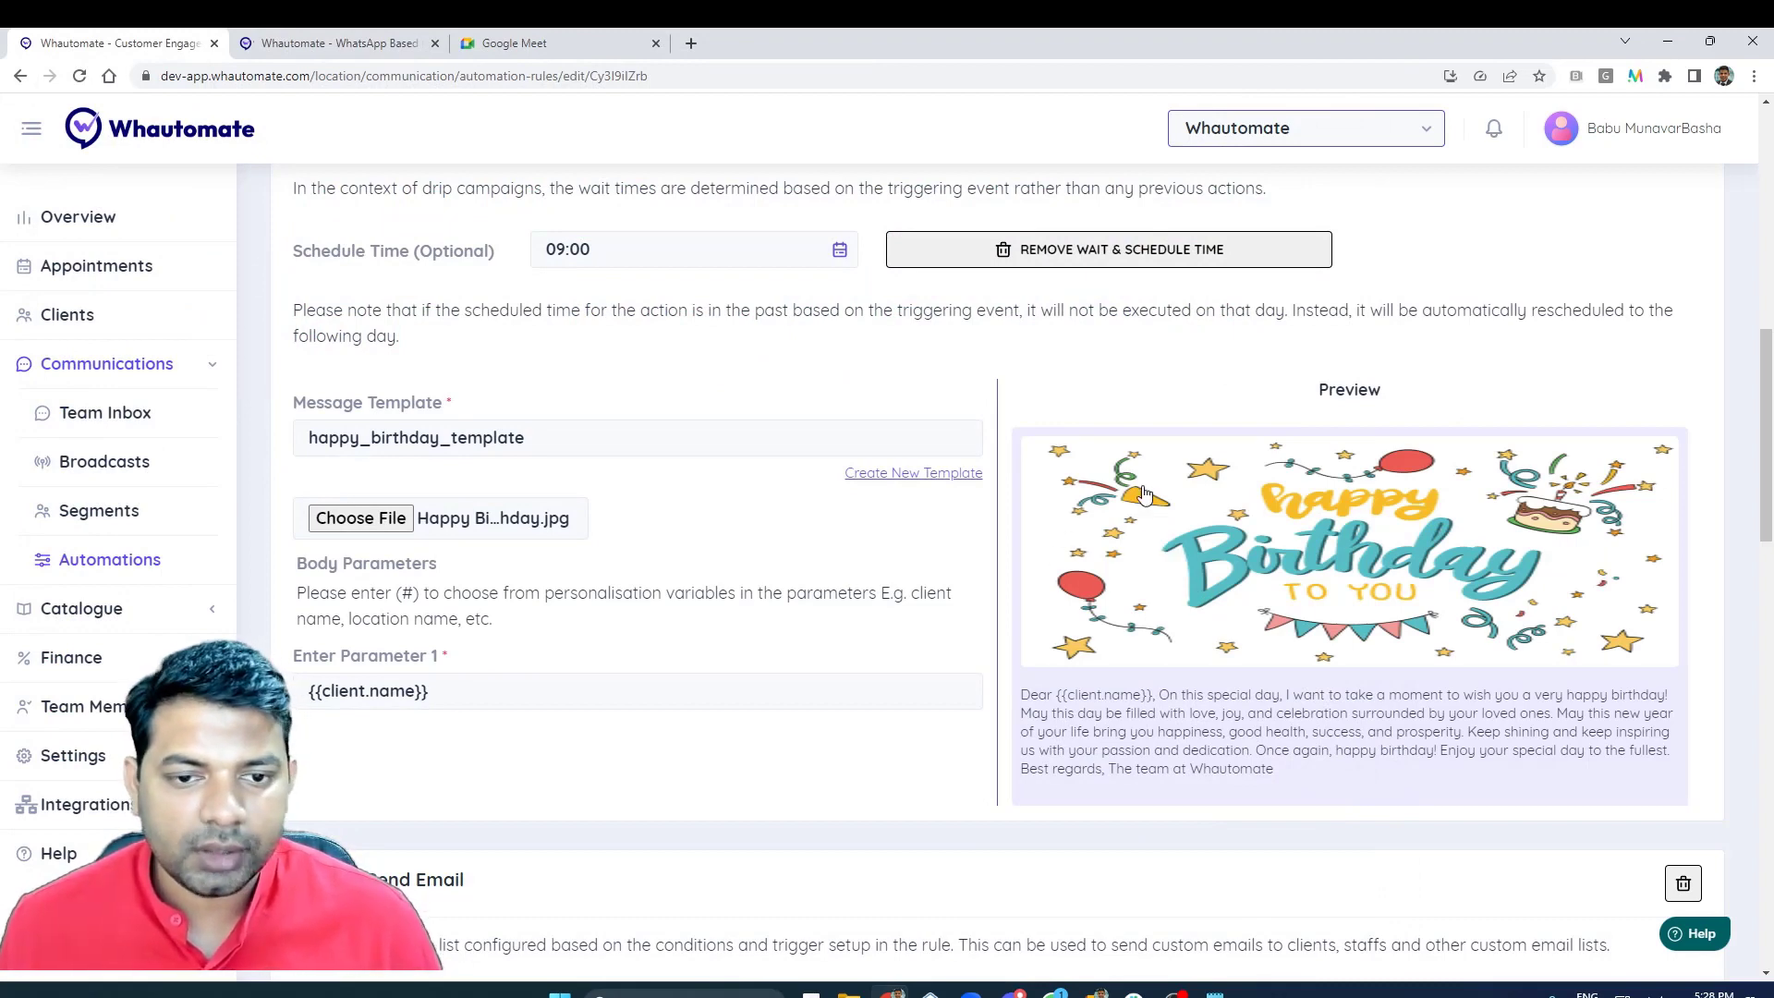
scroll(1341, 435, "up", 1)
scroll(530, 384, "up", 2)
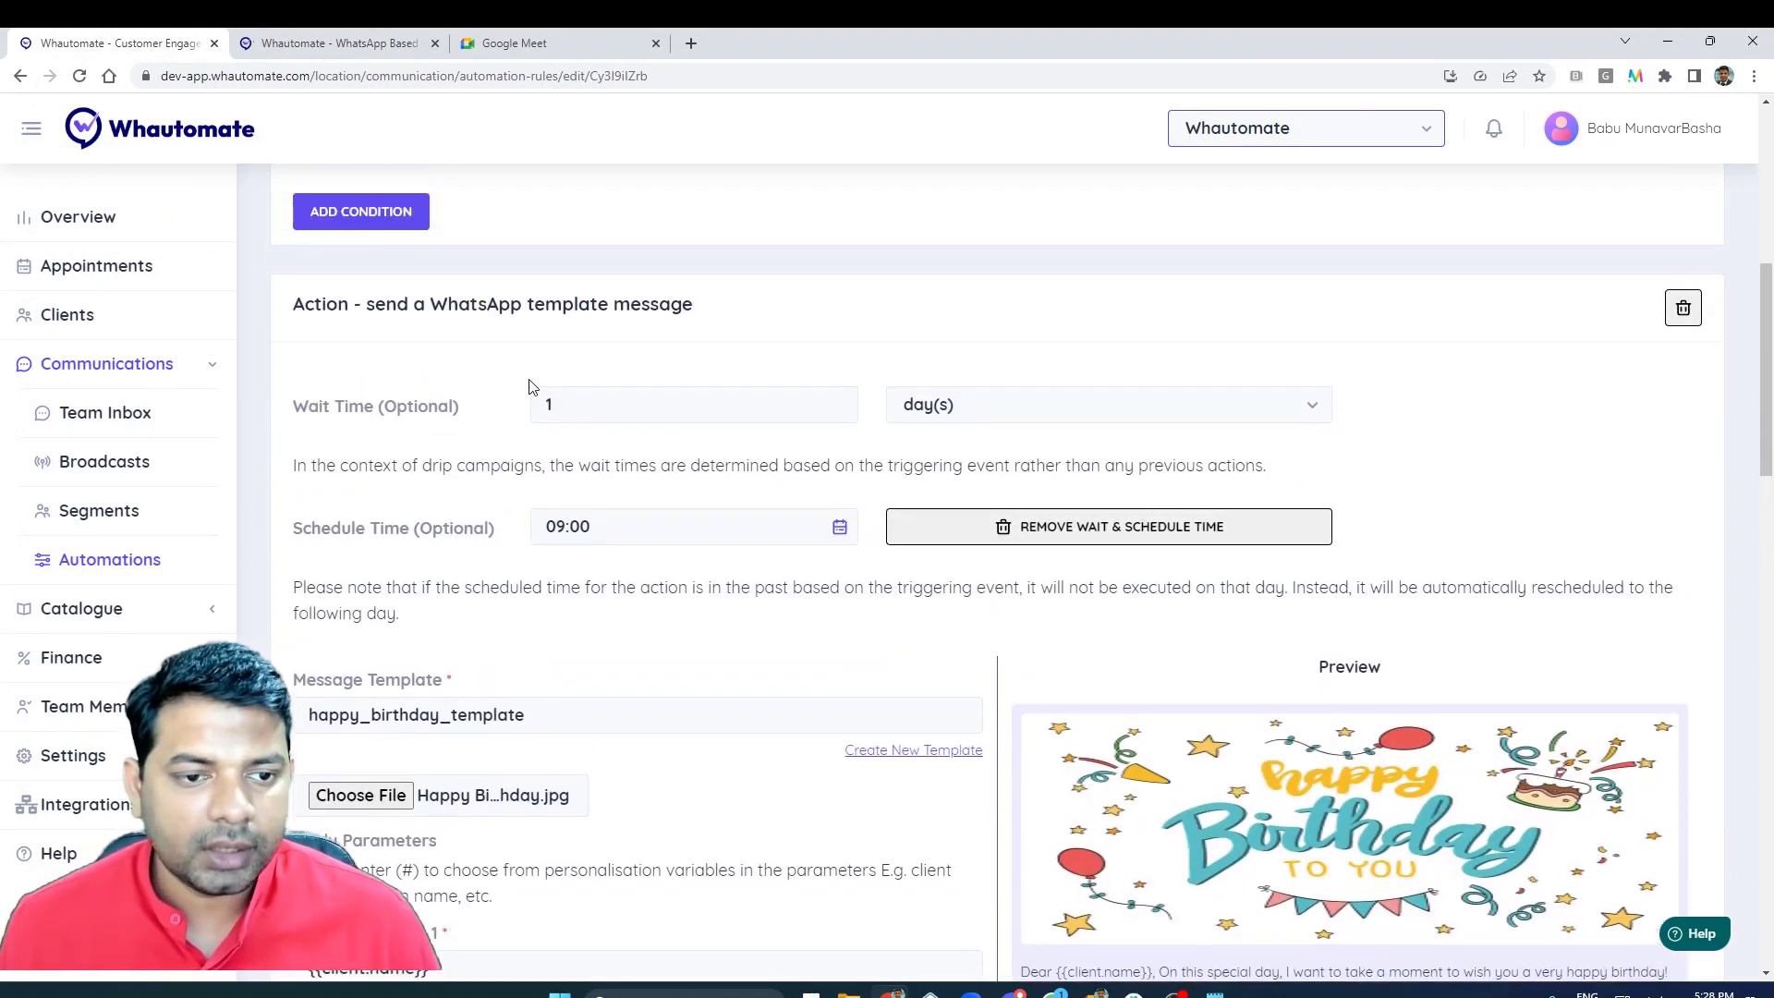
- Enter "Happy birthday {{client.name}} - Whautomate" as the subject of the Send Email action, using the client name variable
scroll(530, 382, "down", 8)
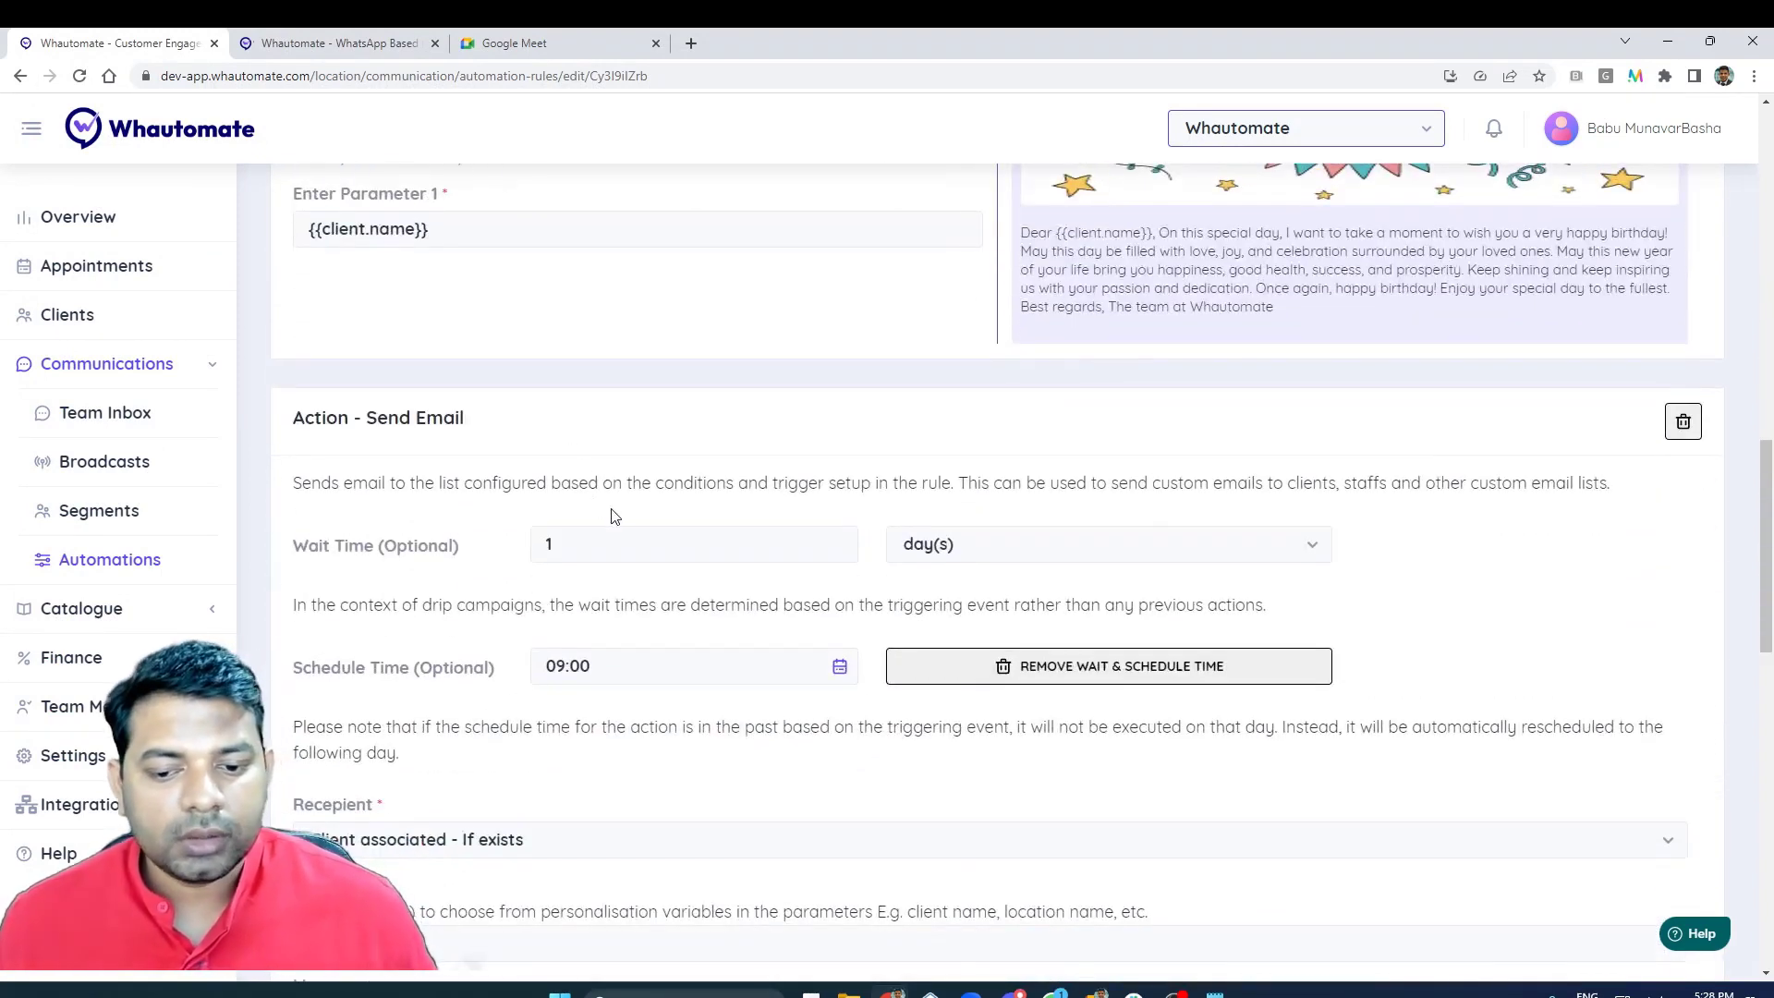
scroll(615, 520, "down", 2)
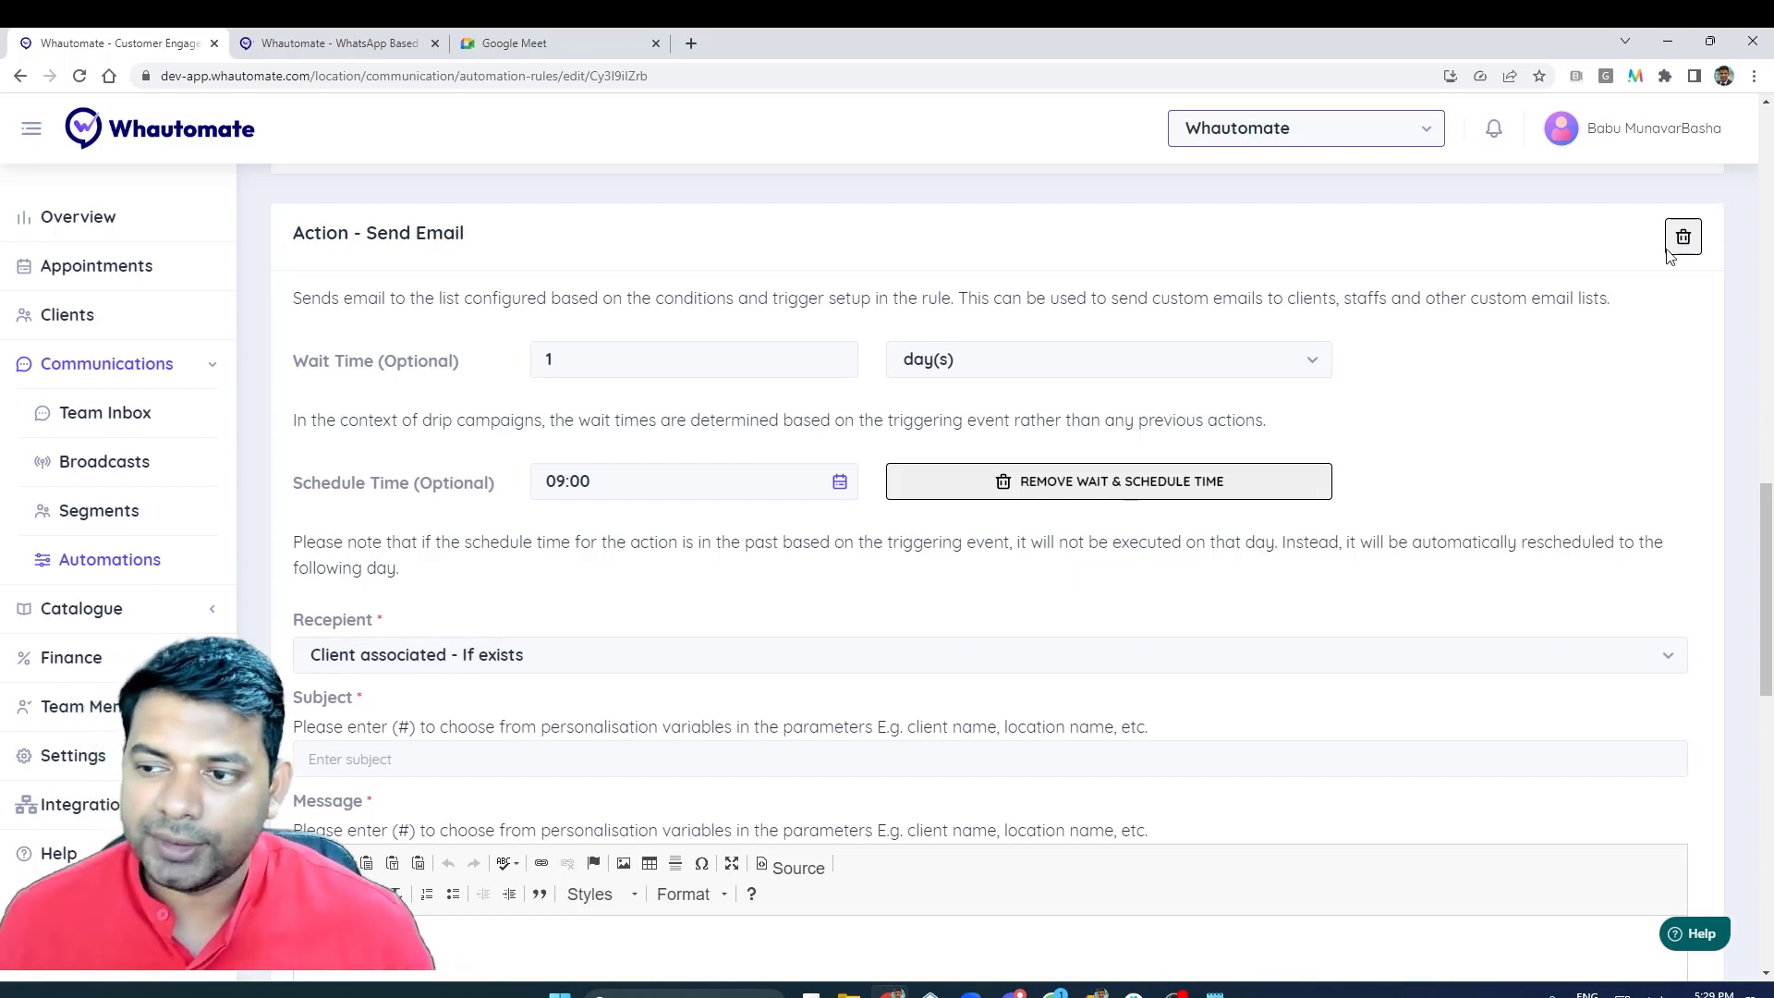
left_click(418, 759)
scroll(435, 730, "down", 1)
type("Happ")
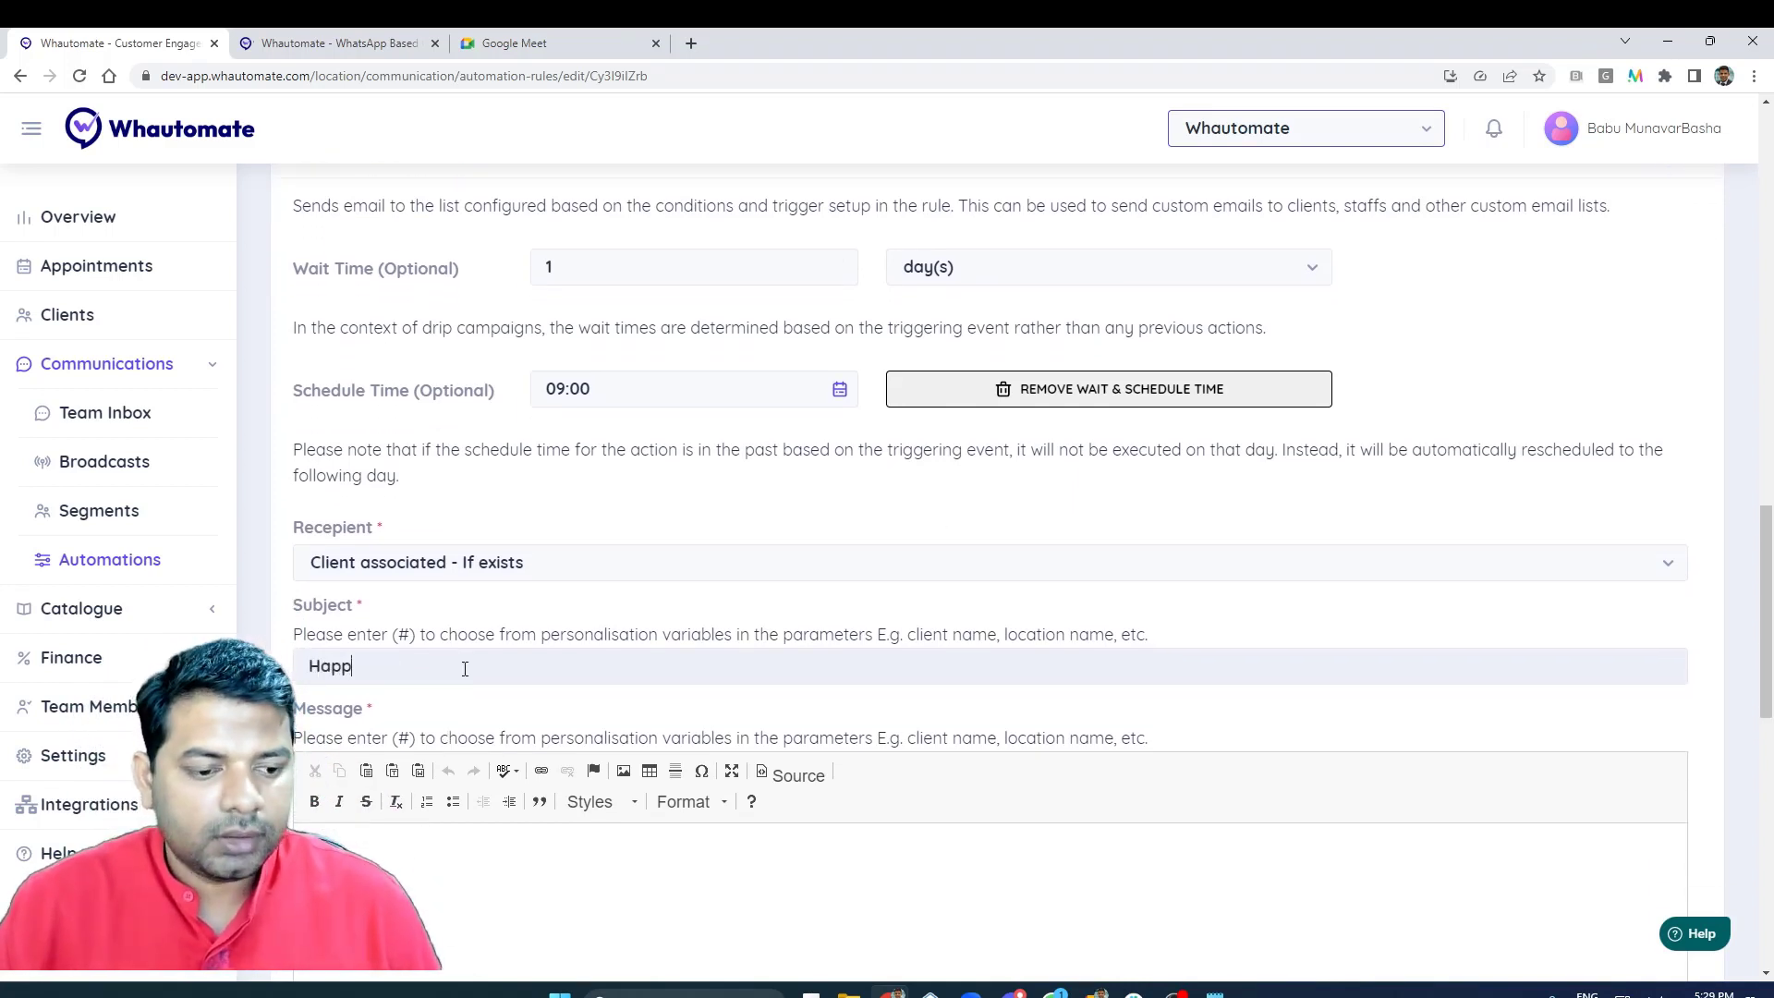
type("y birthday ")
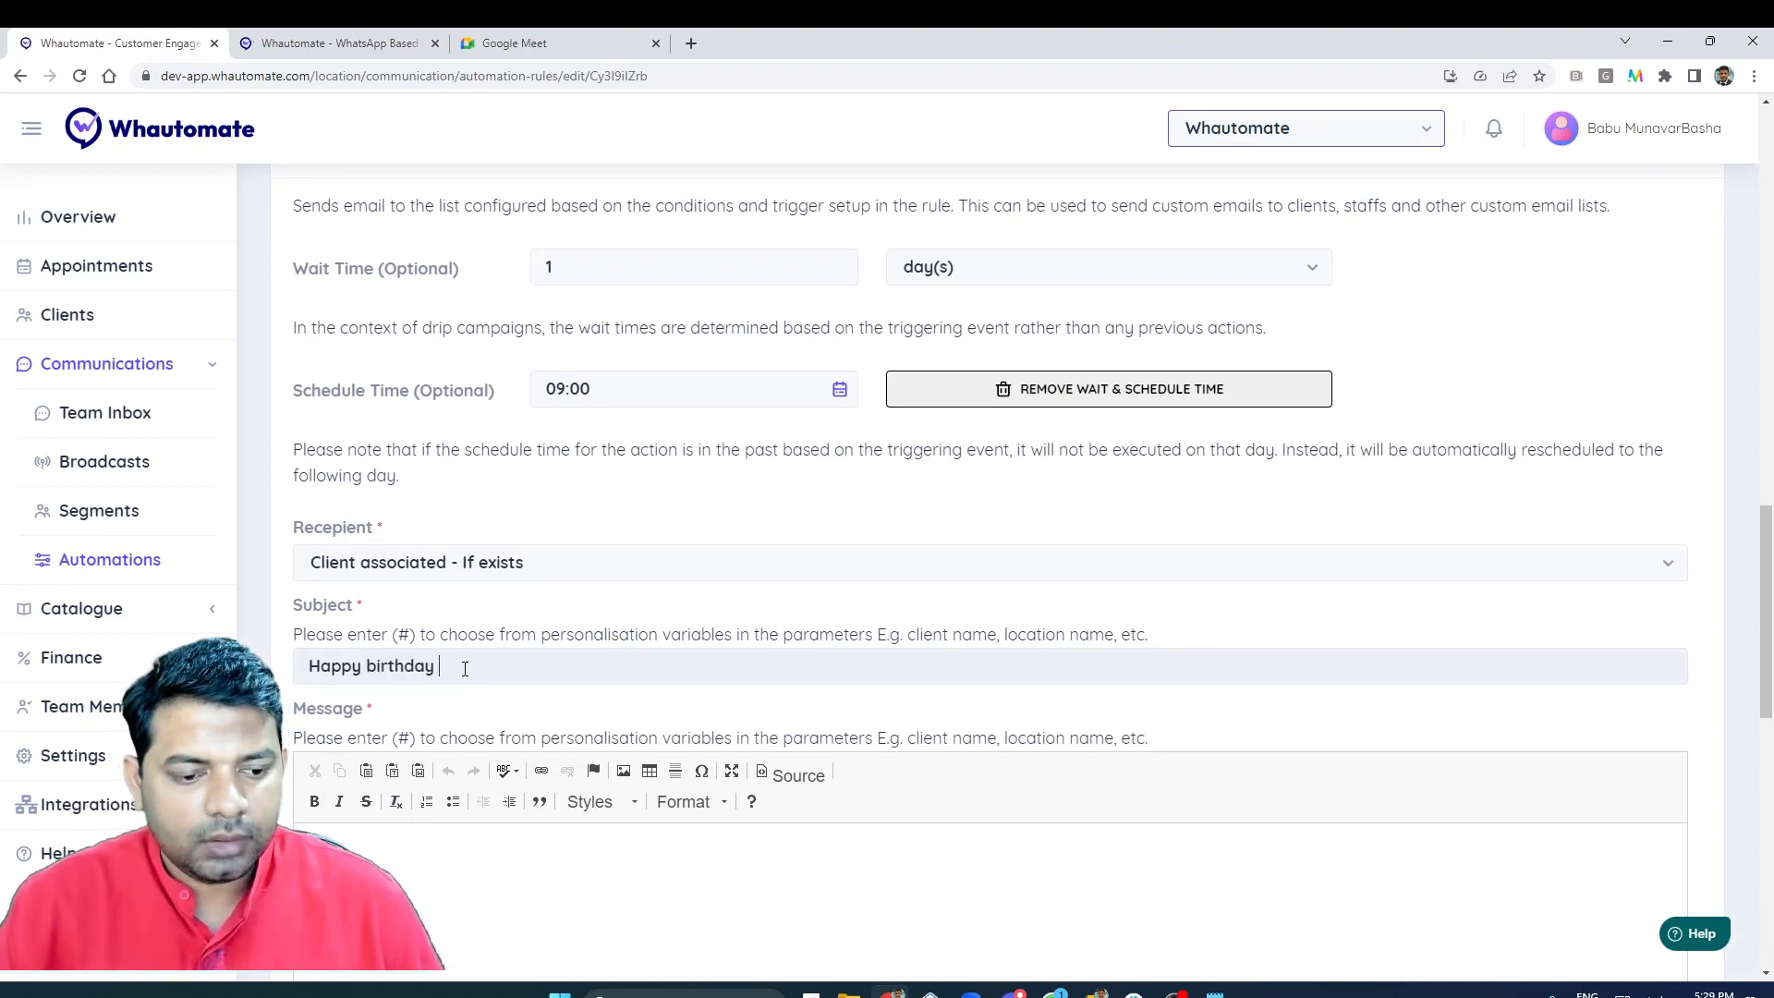
type("#")
key("Return")
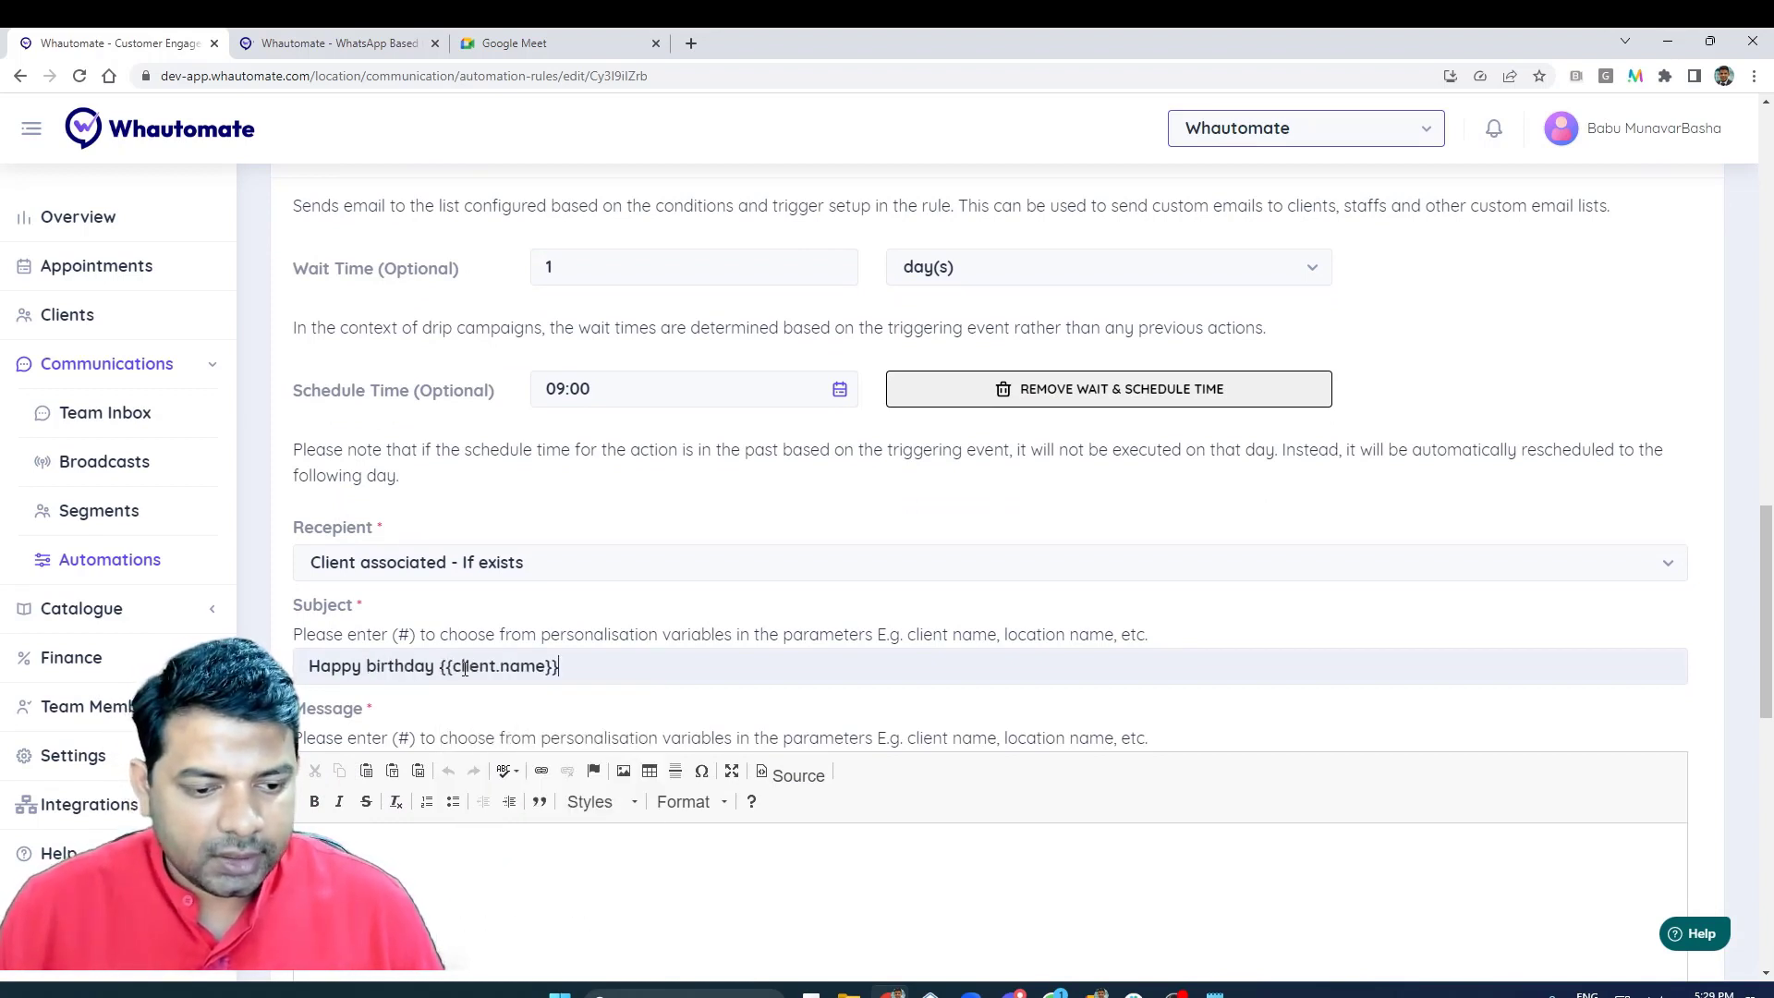
scroll(620, 667, "down", 2)
type("- Wha")
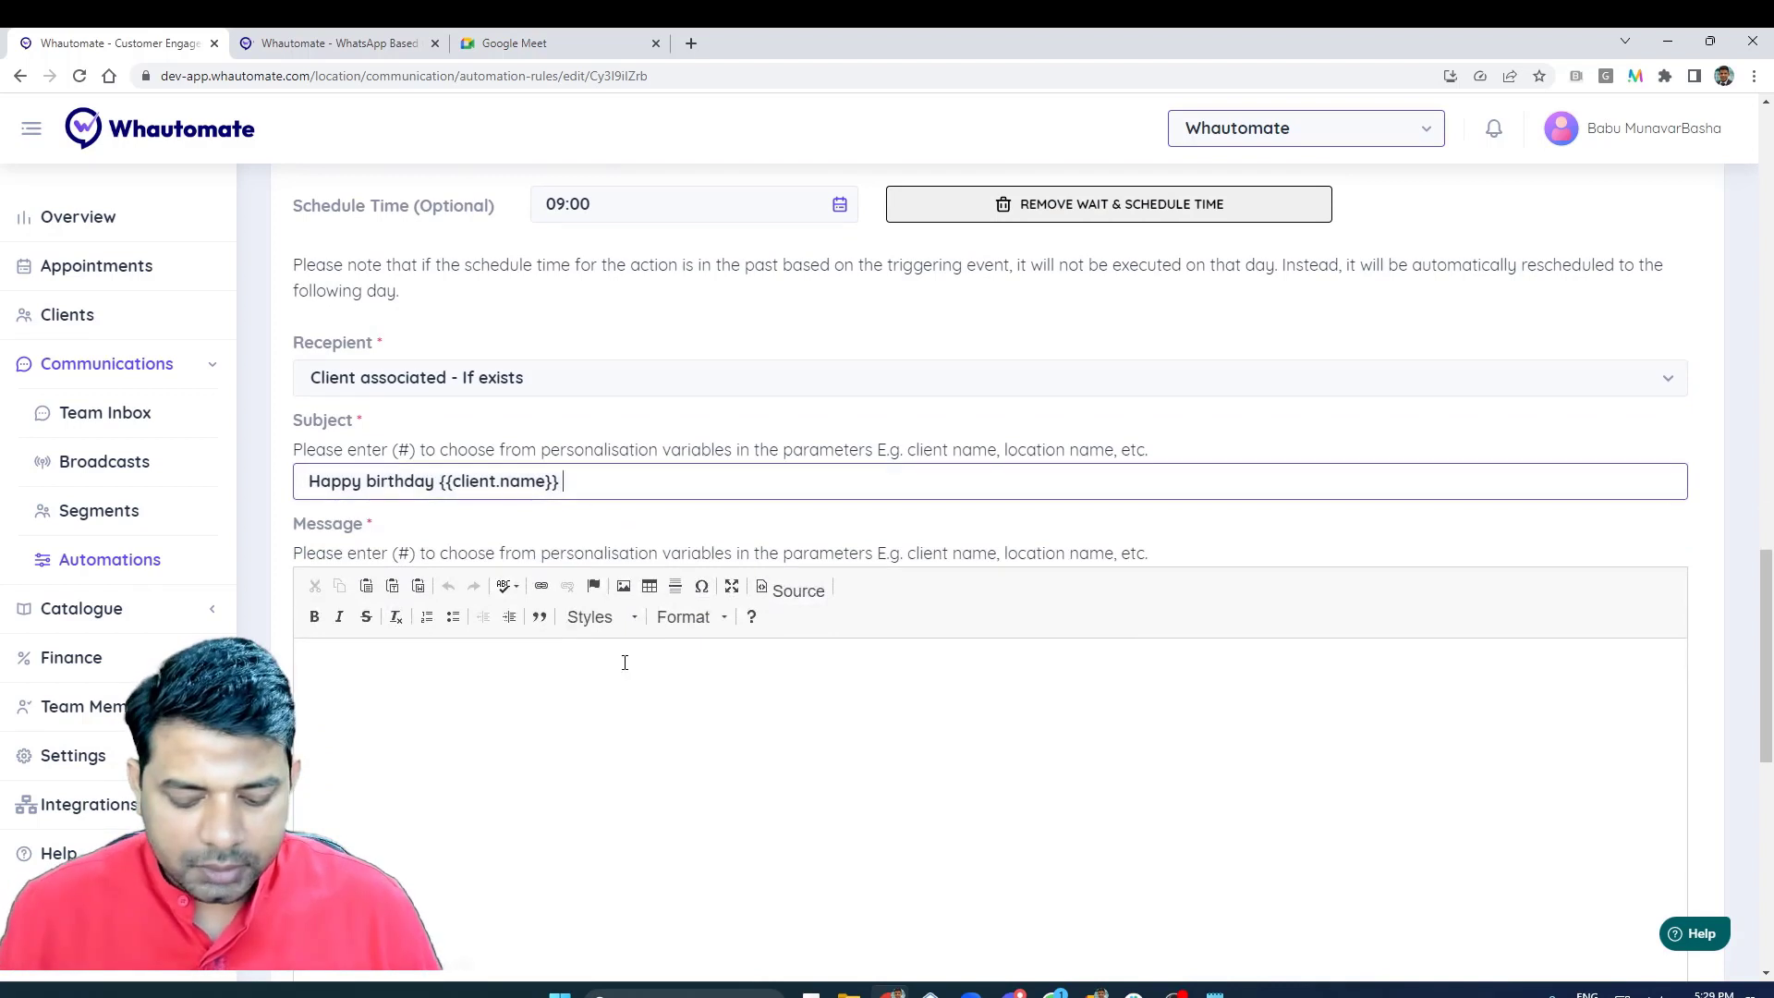
type("utomate")
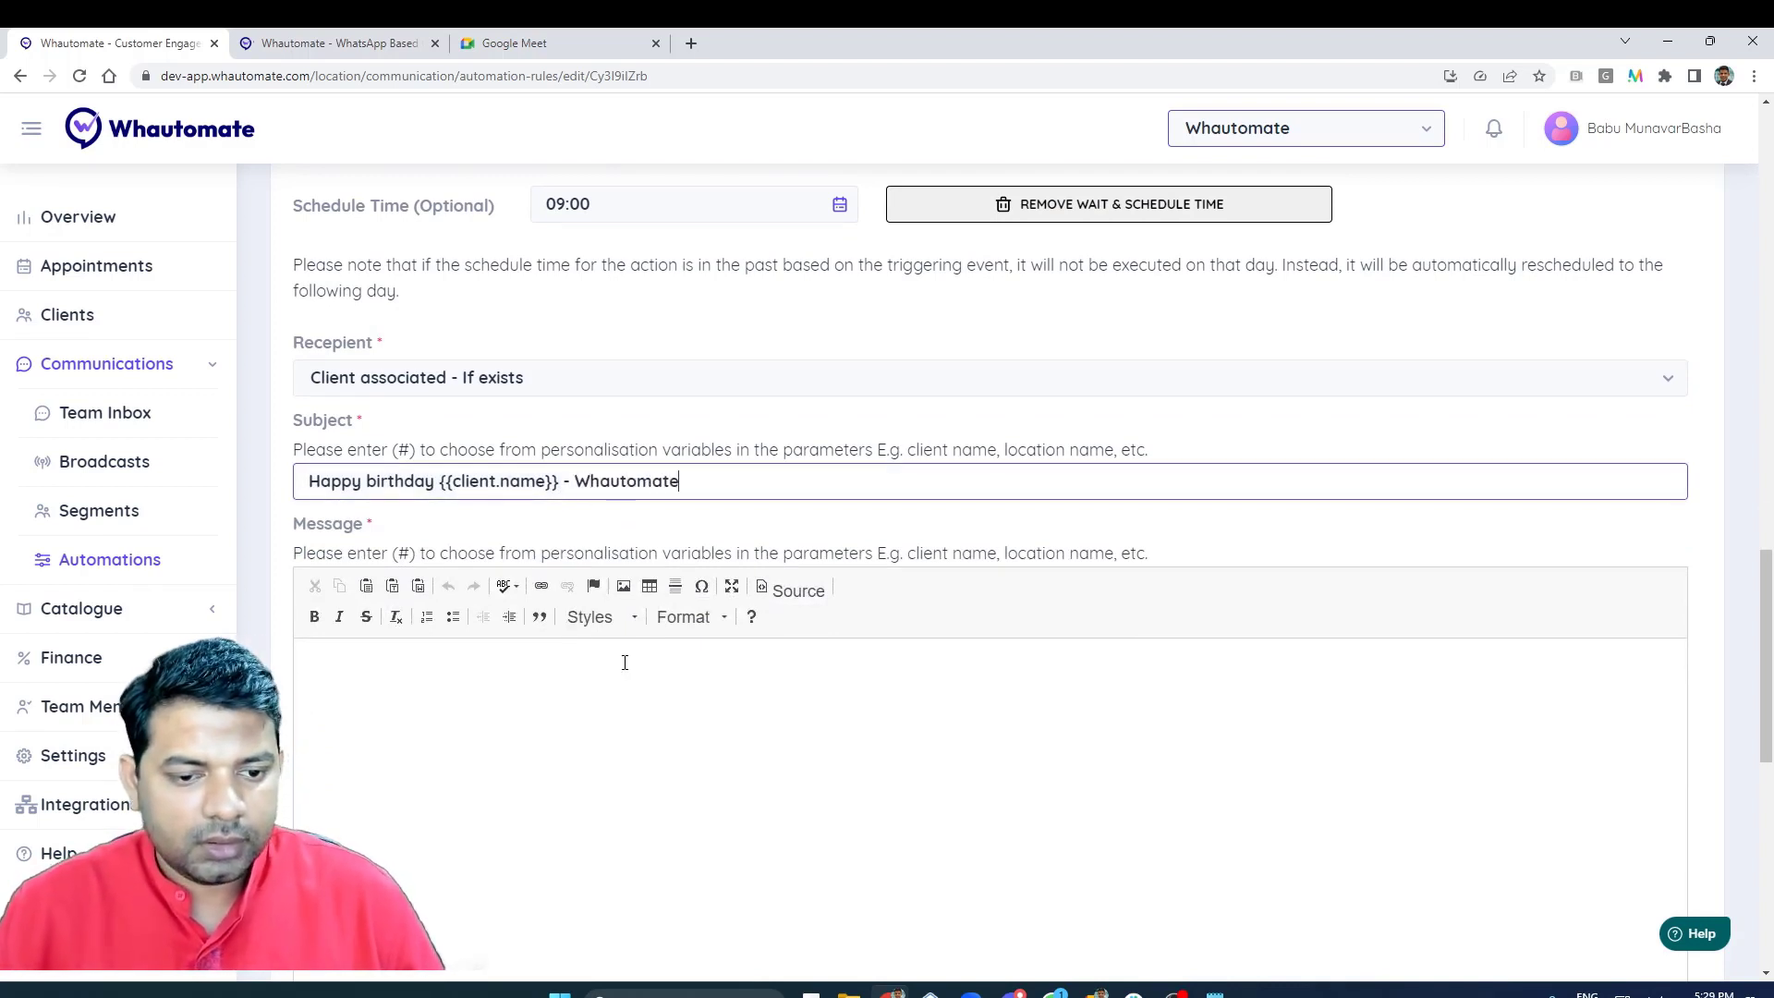
- Write the email message with the greeting "Dear {{client.name}}," and paste the prepared birthday wishes from The Team at Whautomate below it
left_click(697, 773)
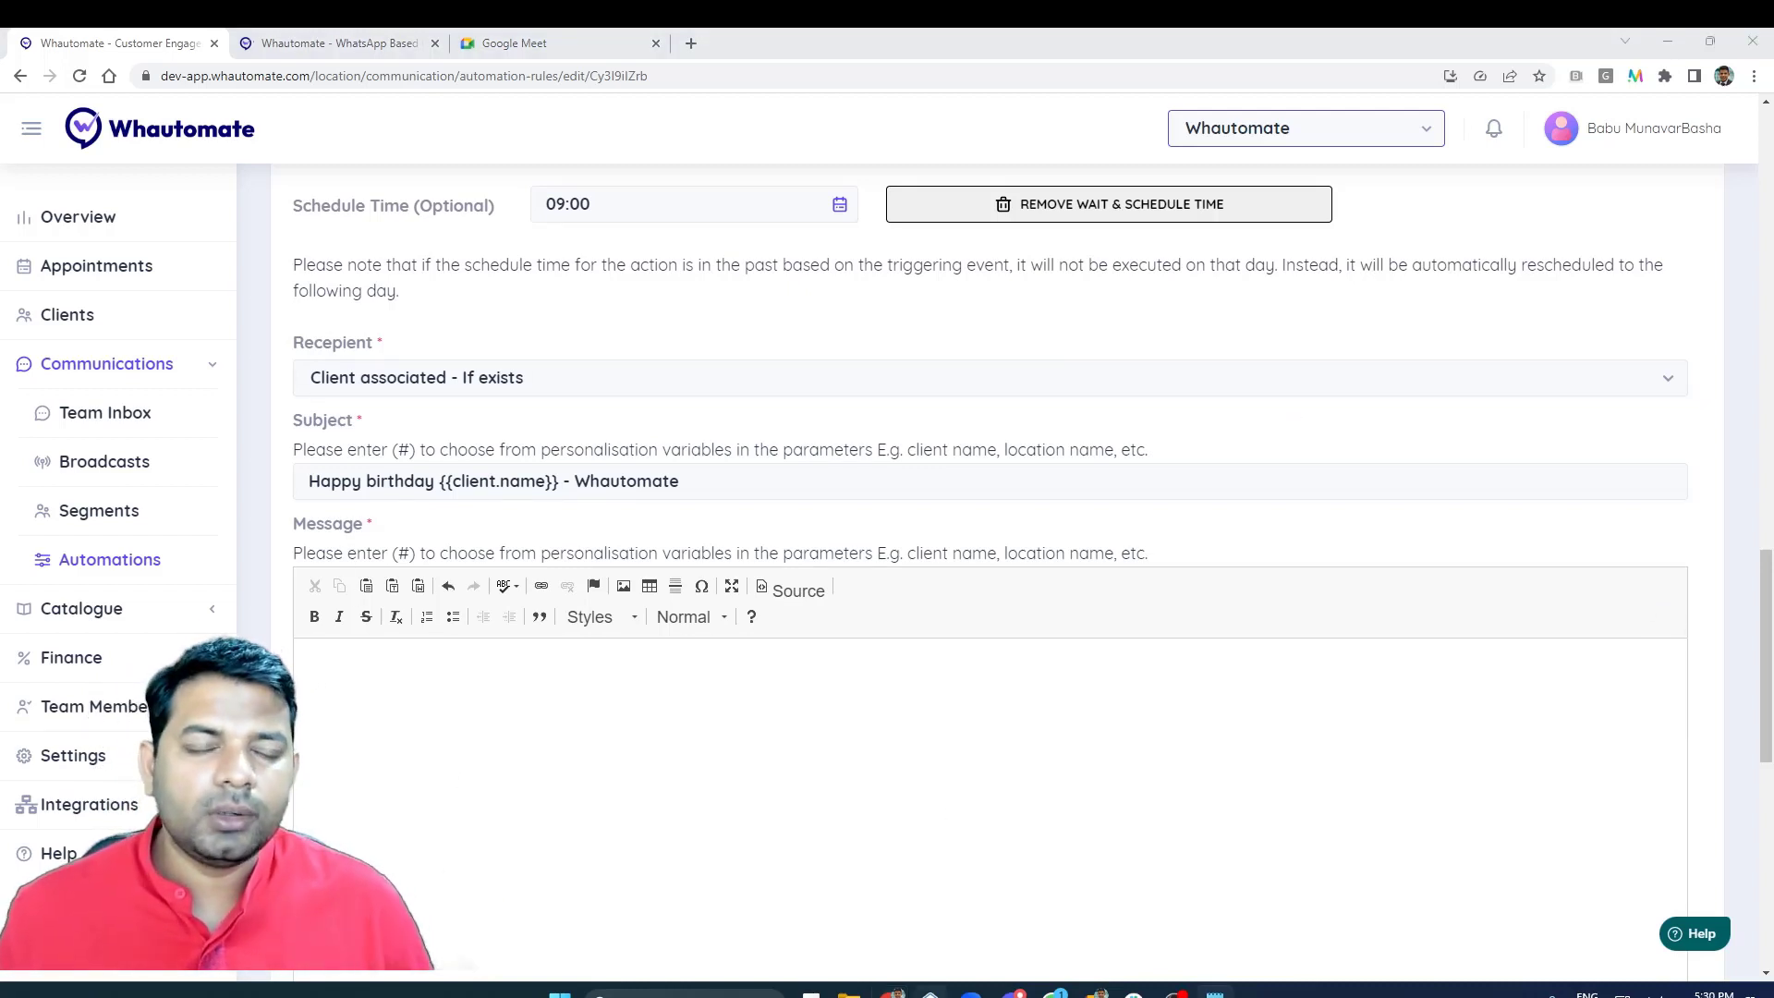
mouse_move(966, 968)
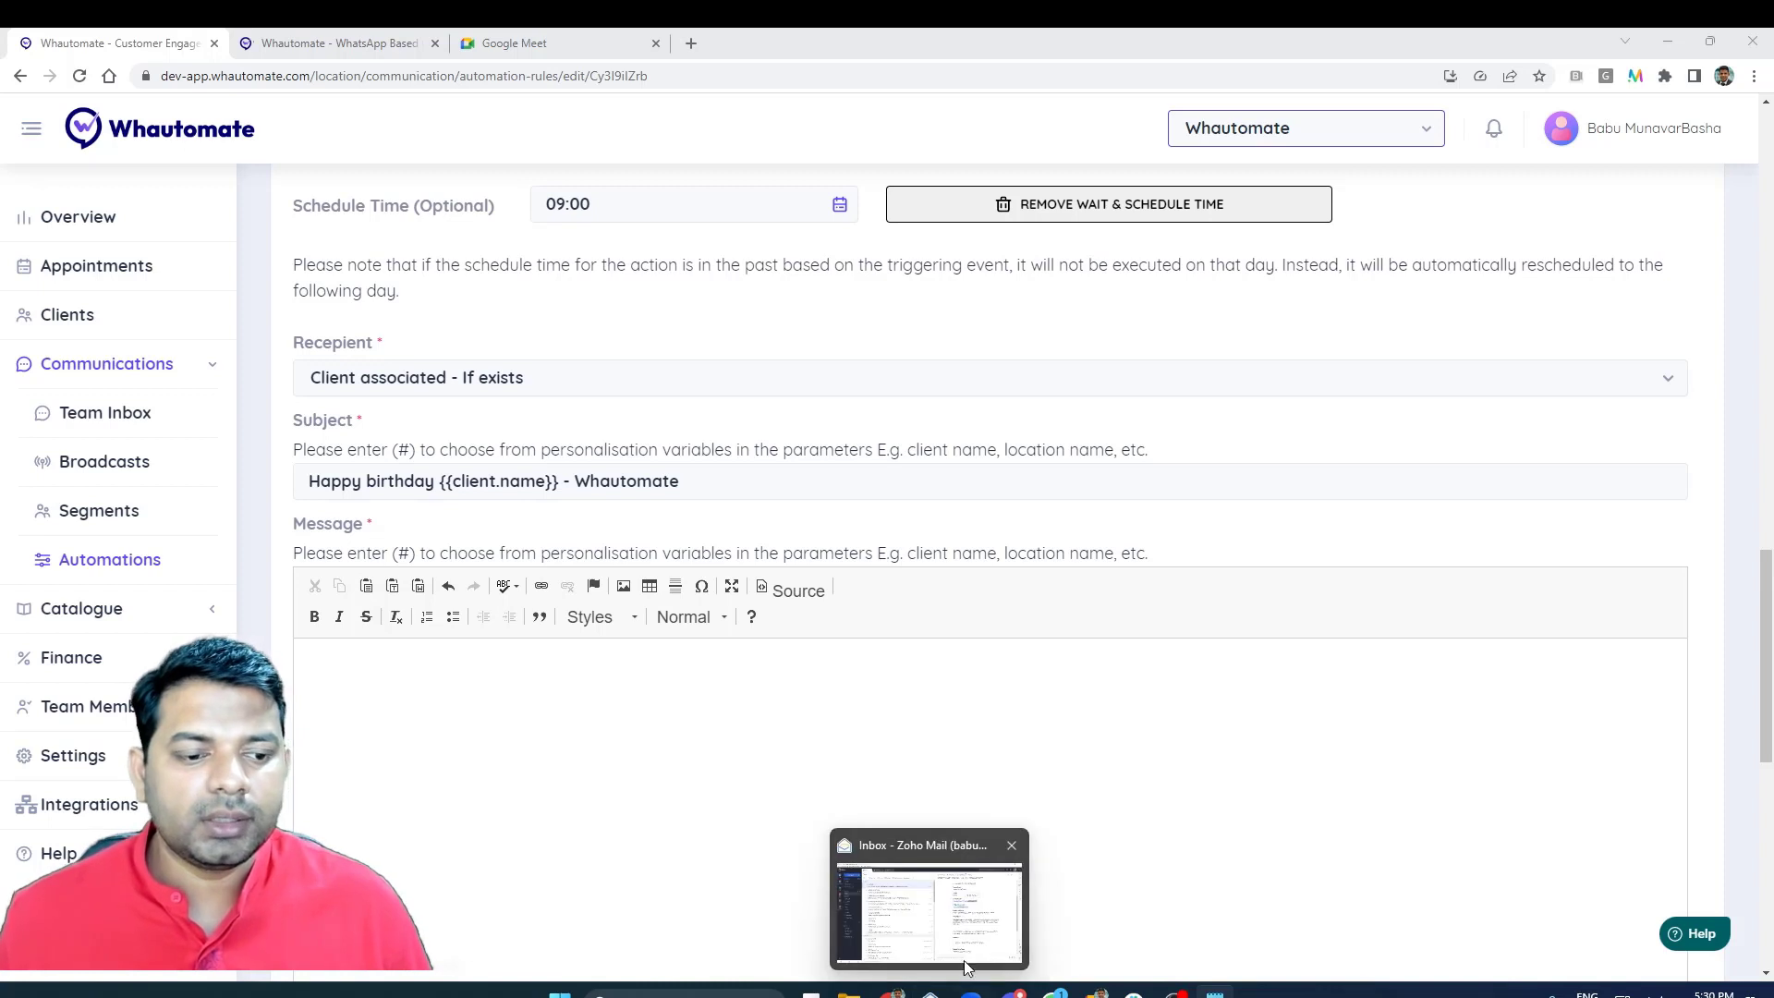
left_click(396, 730)
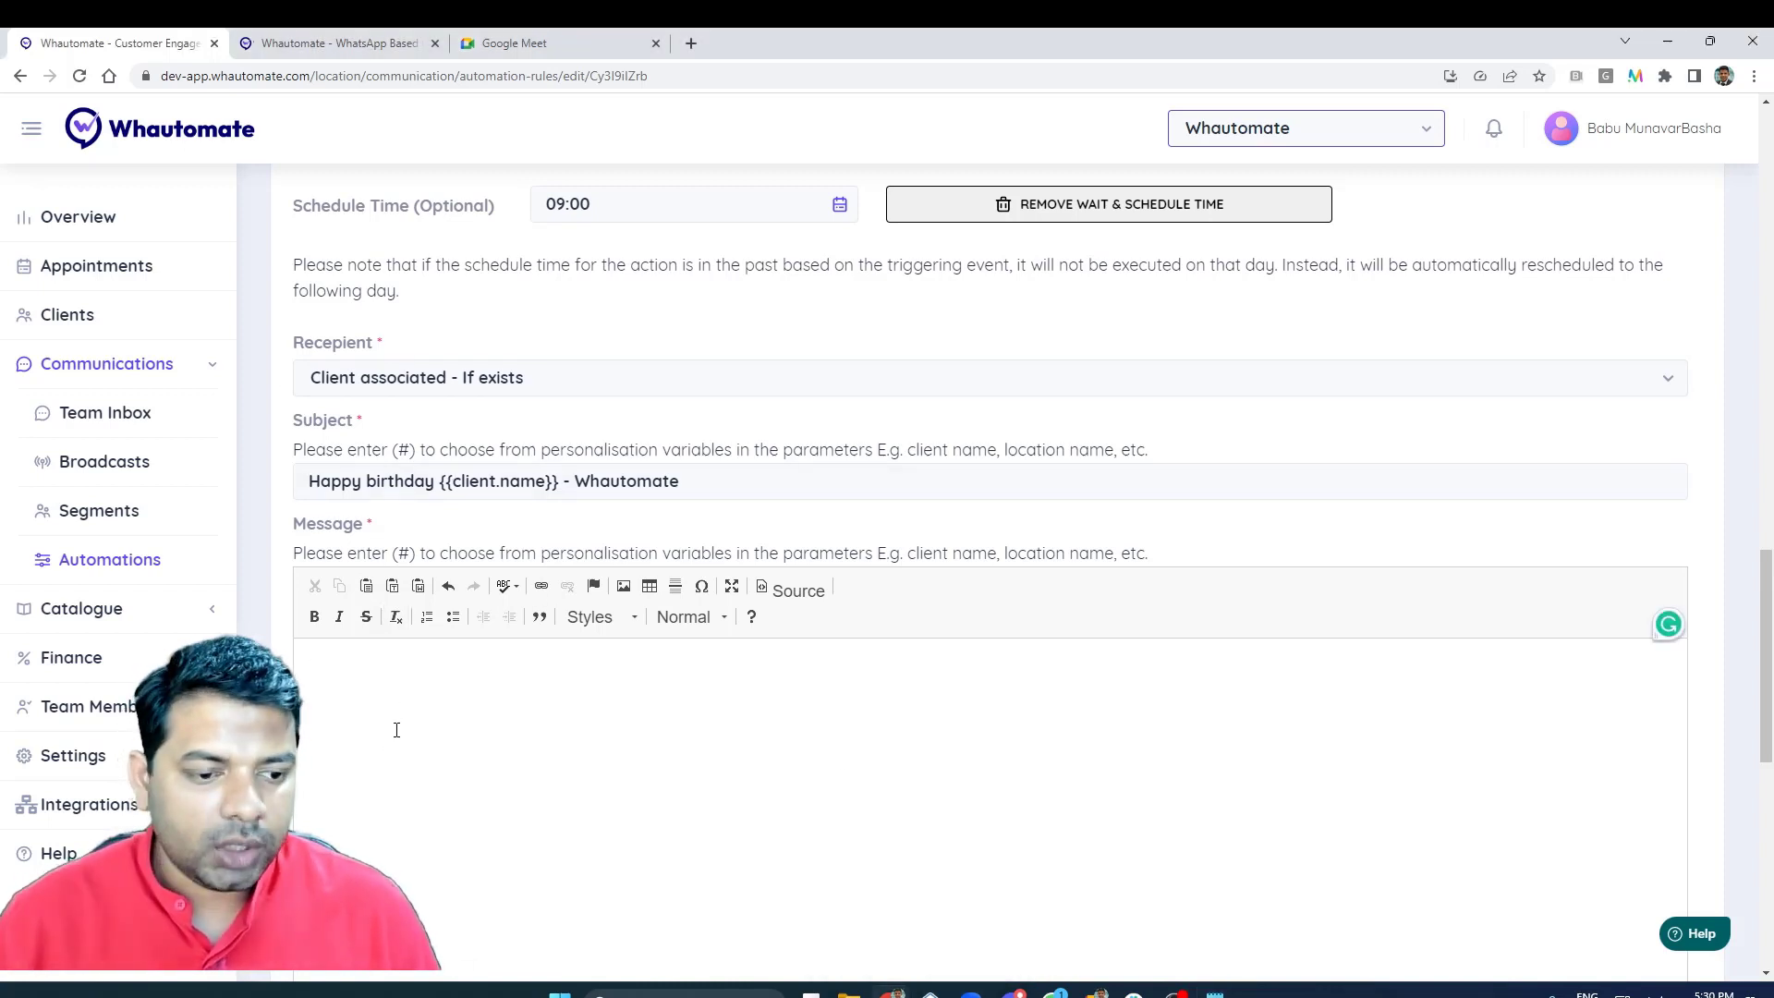
type("Dear #")
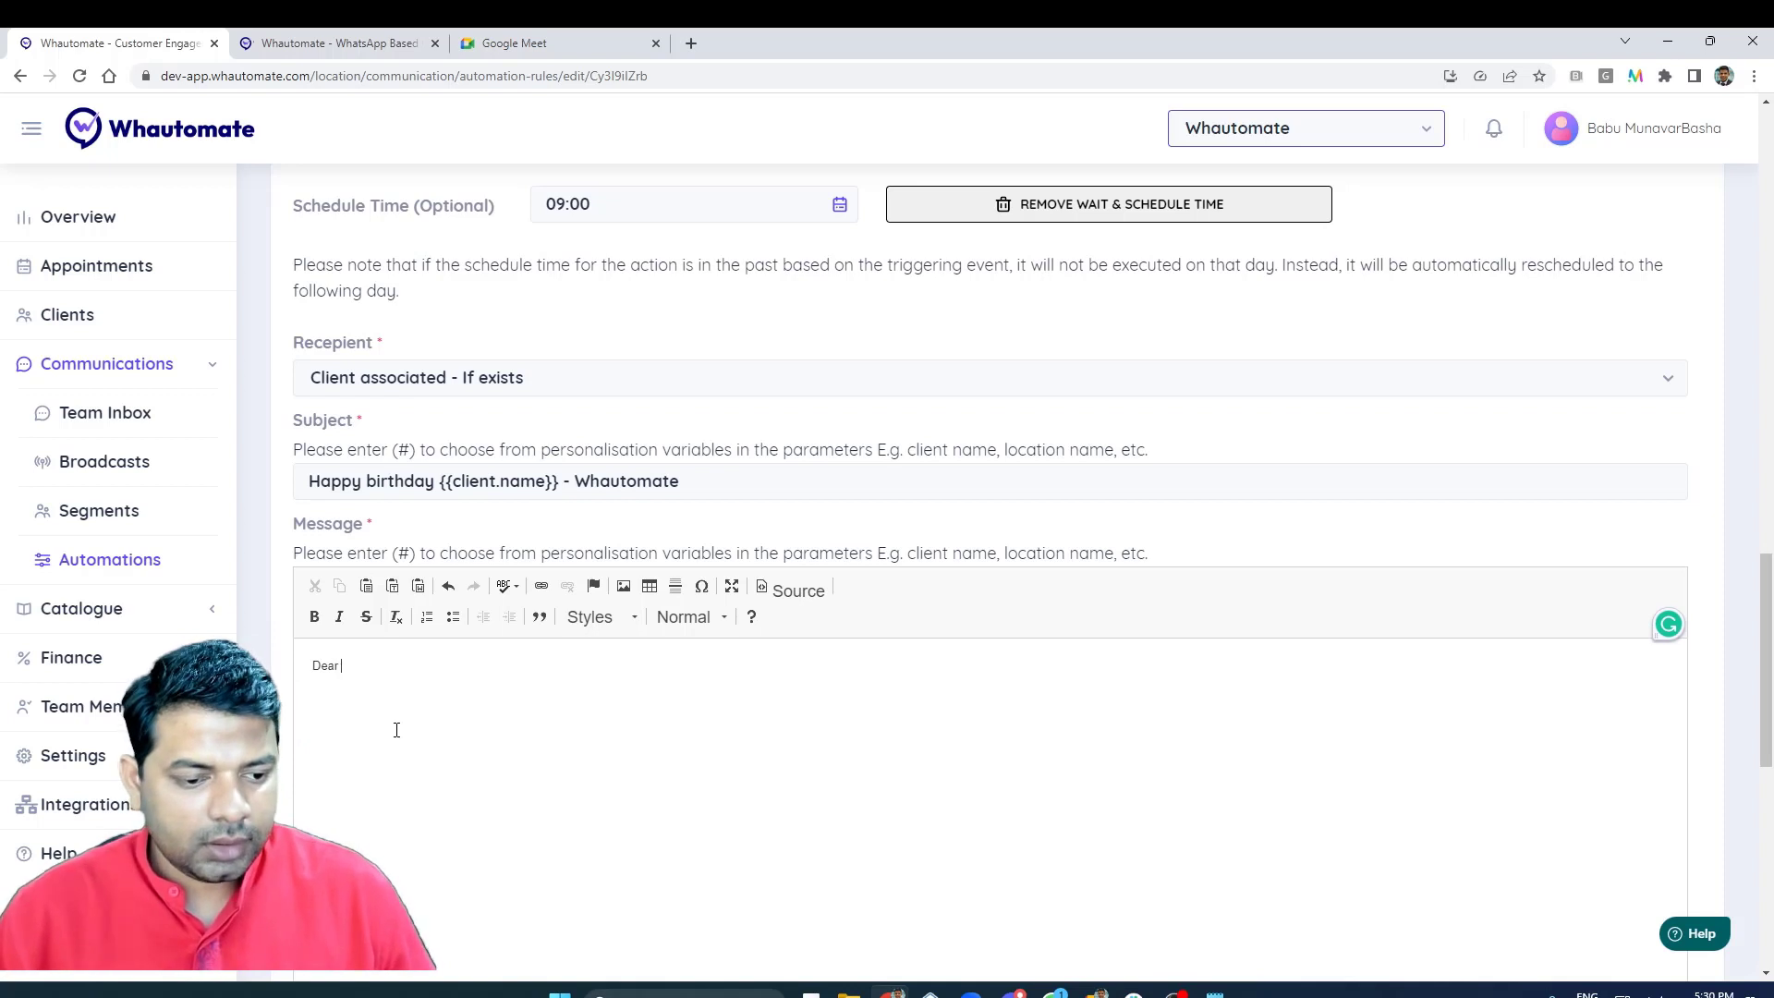
key("Return")
type(",")
key("Return")
scroll(464, 488, "down", 2)
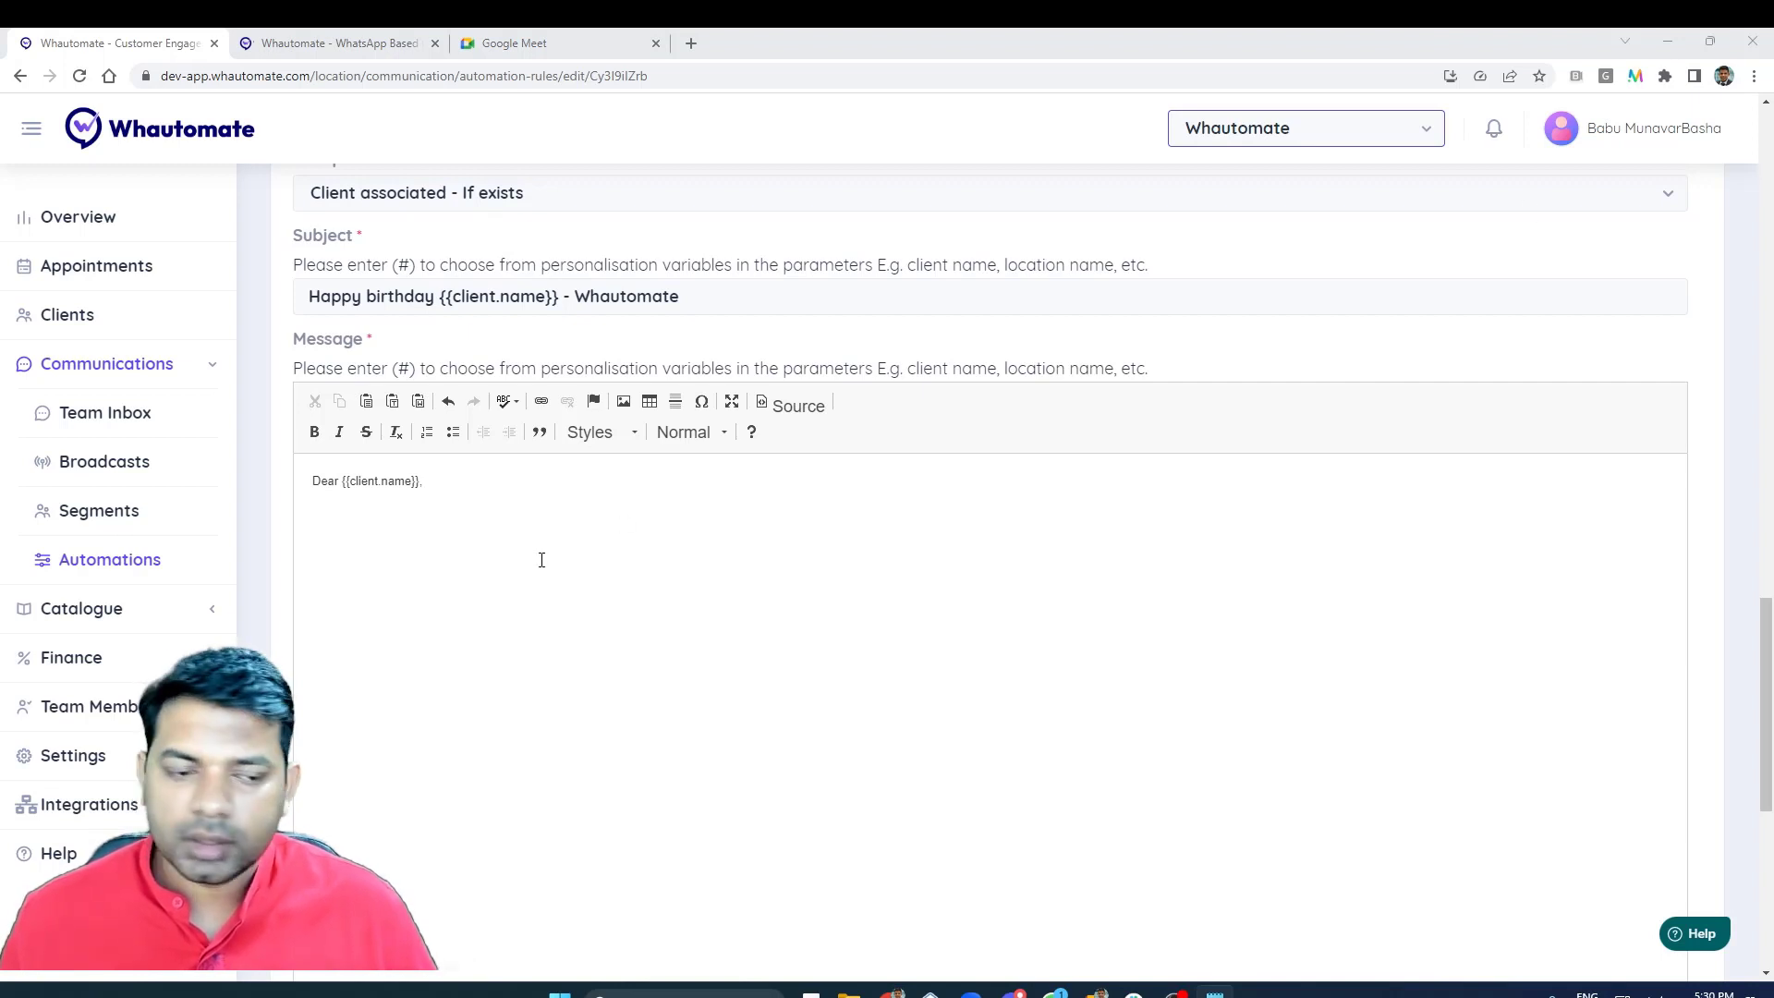
key("Return")
type("On this special day, I want to take a moment to wish you a very happy birthday! May this day be filled with love, joy, and celebration surrounded by your loved ones. We at Whautomate are grateful for your continued support and trust in our services. We hope that your birthday is as wonderful as you are and that all your dreams and aspirations come true. May this new year of your life bring you happiness, good health, success, and prosperity. Keep shining and keep inspiring us with your passion and dedication. Once again, happy birthday! Enjoy your special day to the fullest. Best Regards, The Team at Whautomate")
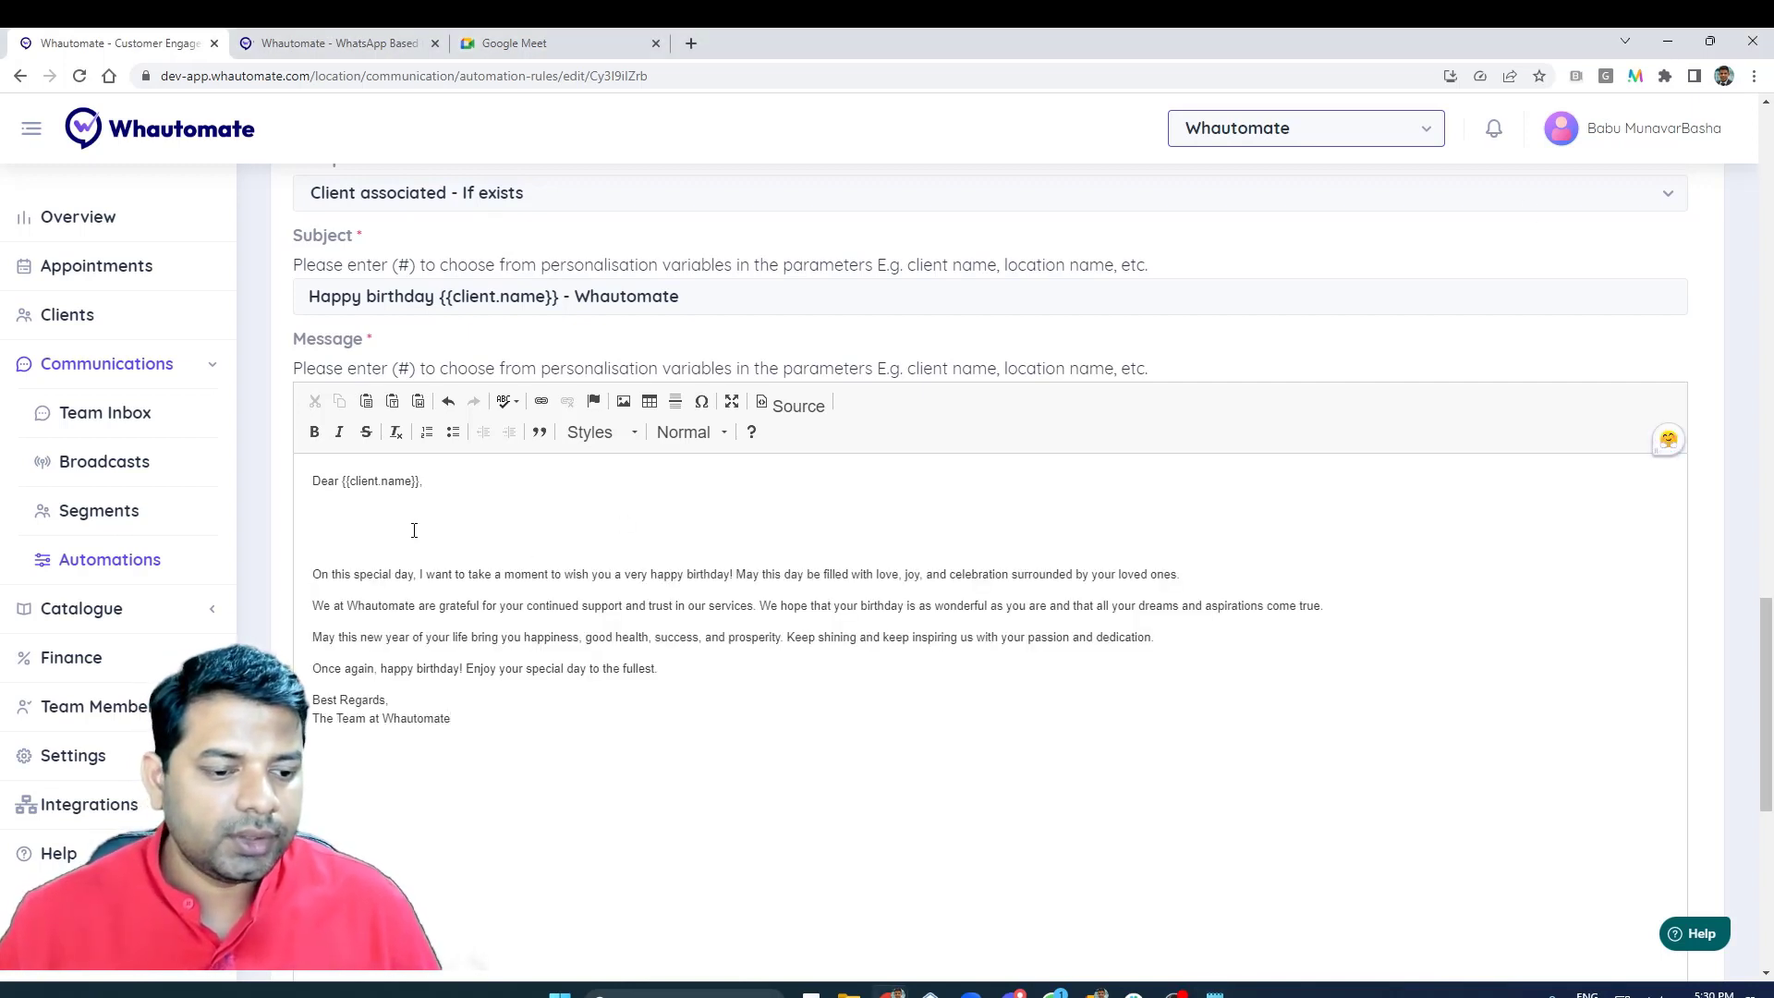
- Remove the blank lines between the "Dear {{client.name}}," greeting and the birthday wishes in the email message
left_click(414, 529)
key("shift+Up")
key("shift+Down")
key("Delete")
key("Delete")
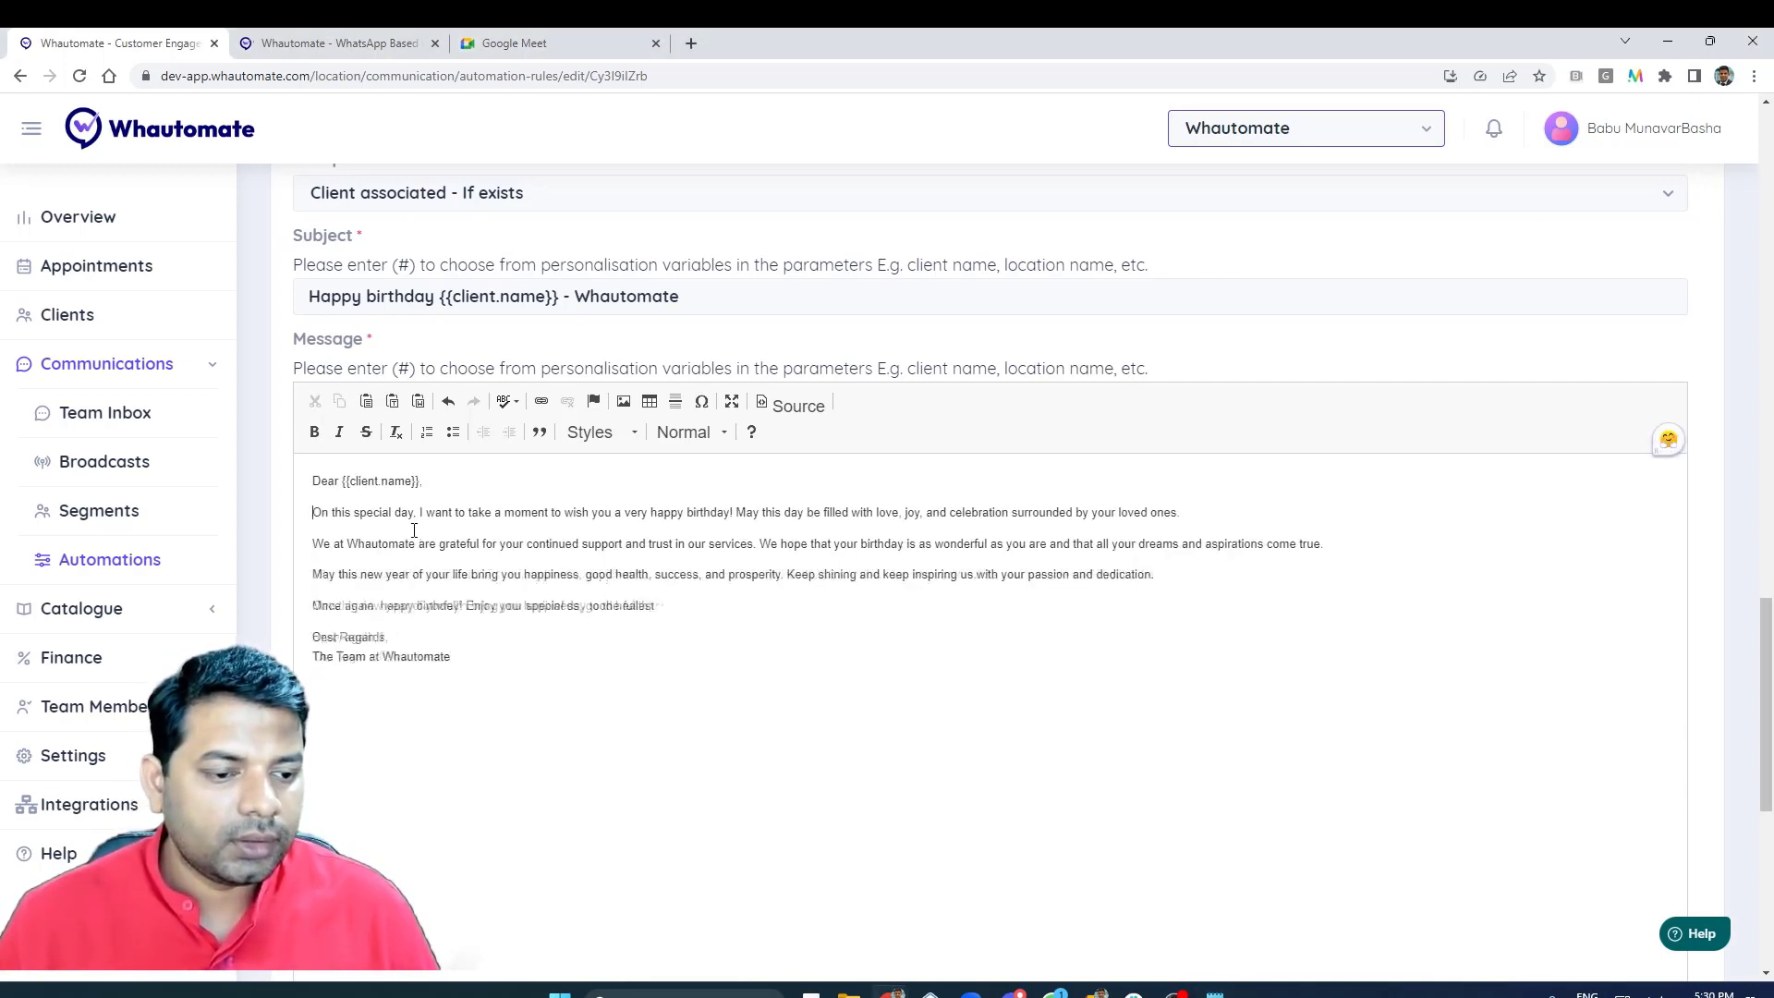
left_click(594, 673)
- Review the rule's trigger, category, WhatsApp template action and Send Email action, including their wait and schedule times
scroll(594, 681, "down", 1)
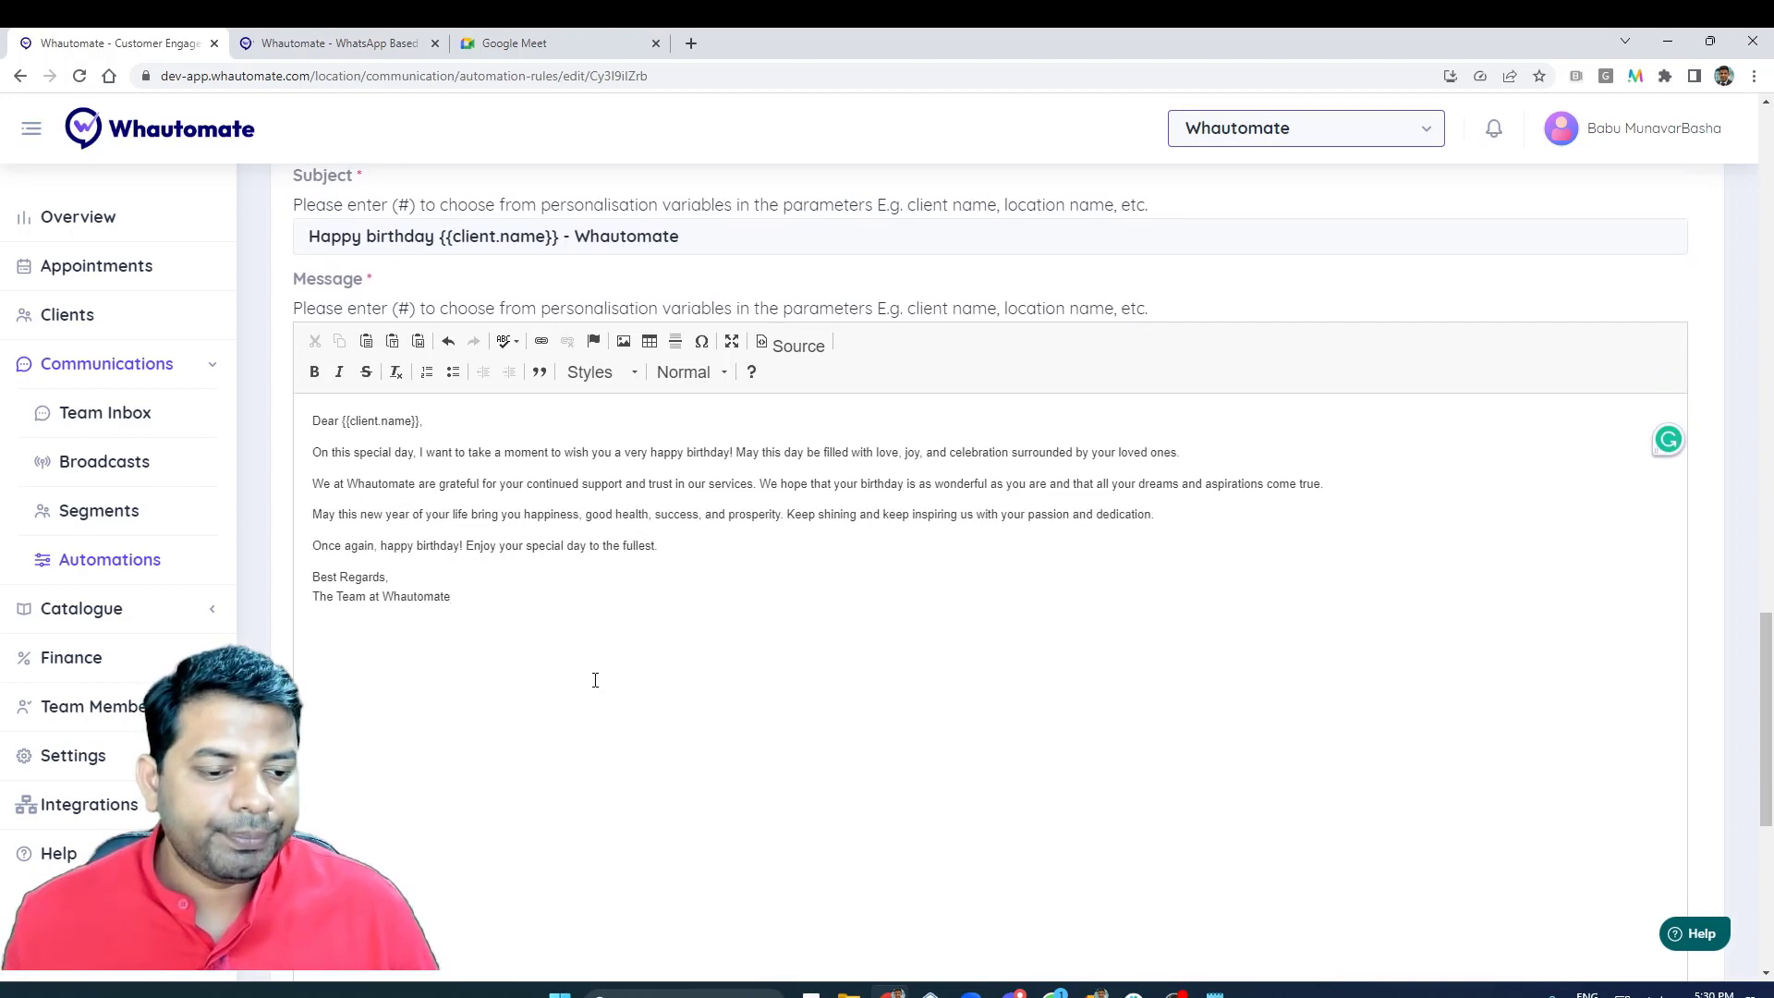
scroll(647, 629, "up", 6)
scroll(650, 624, "down", 1)
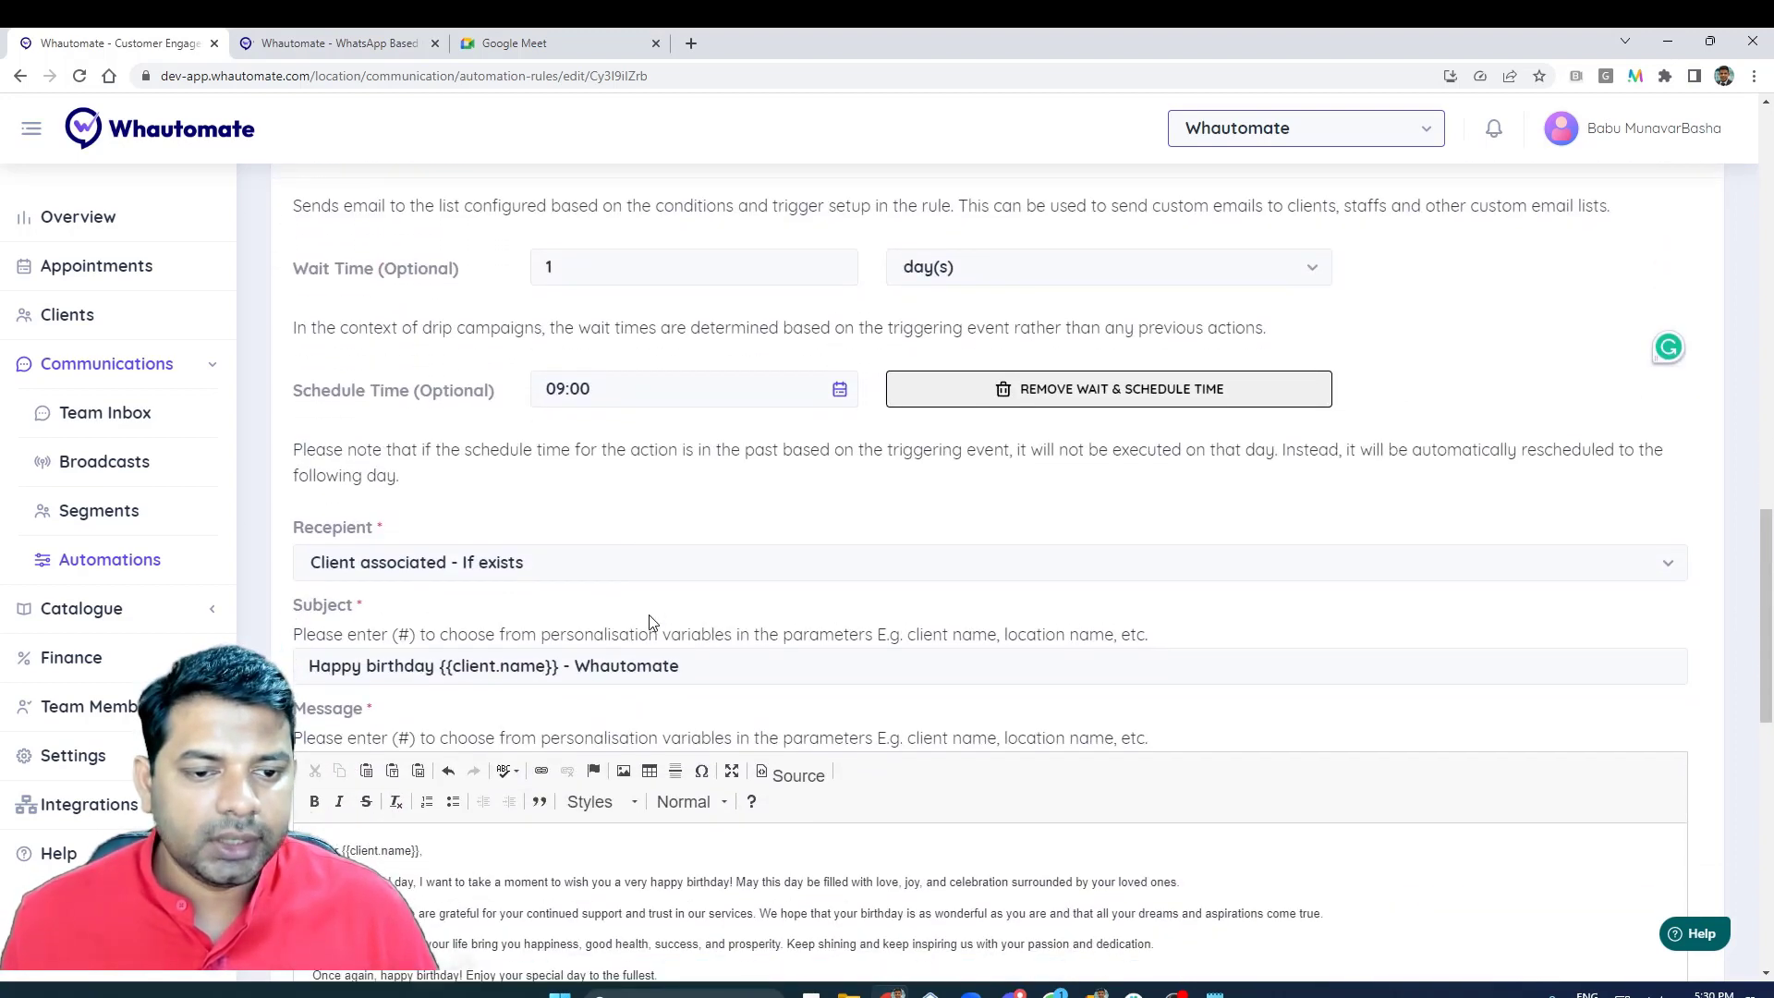
scroll(649, 624, "up", 15)
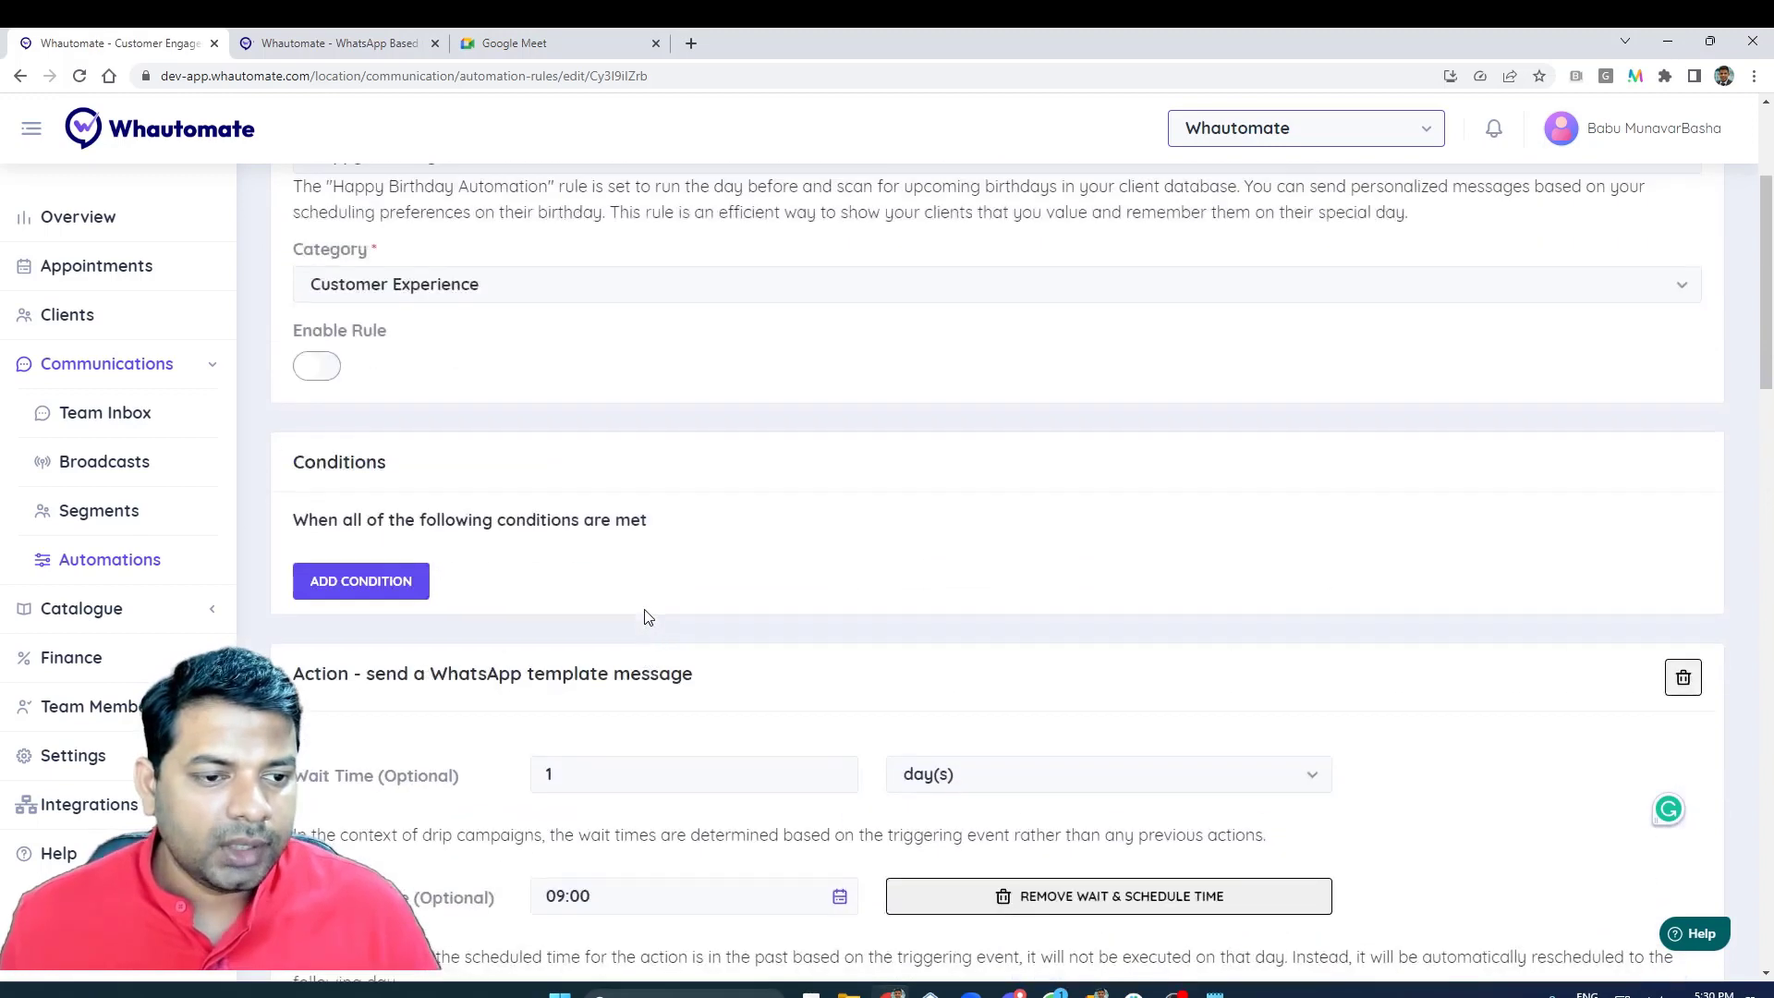
scroll(648, 614, "up", 1)
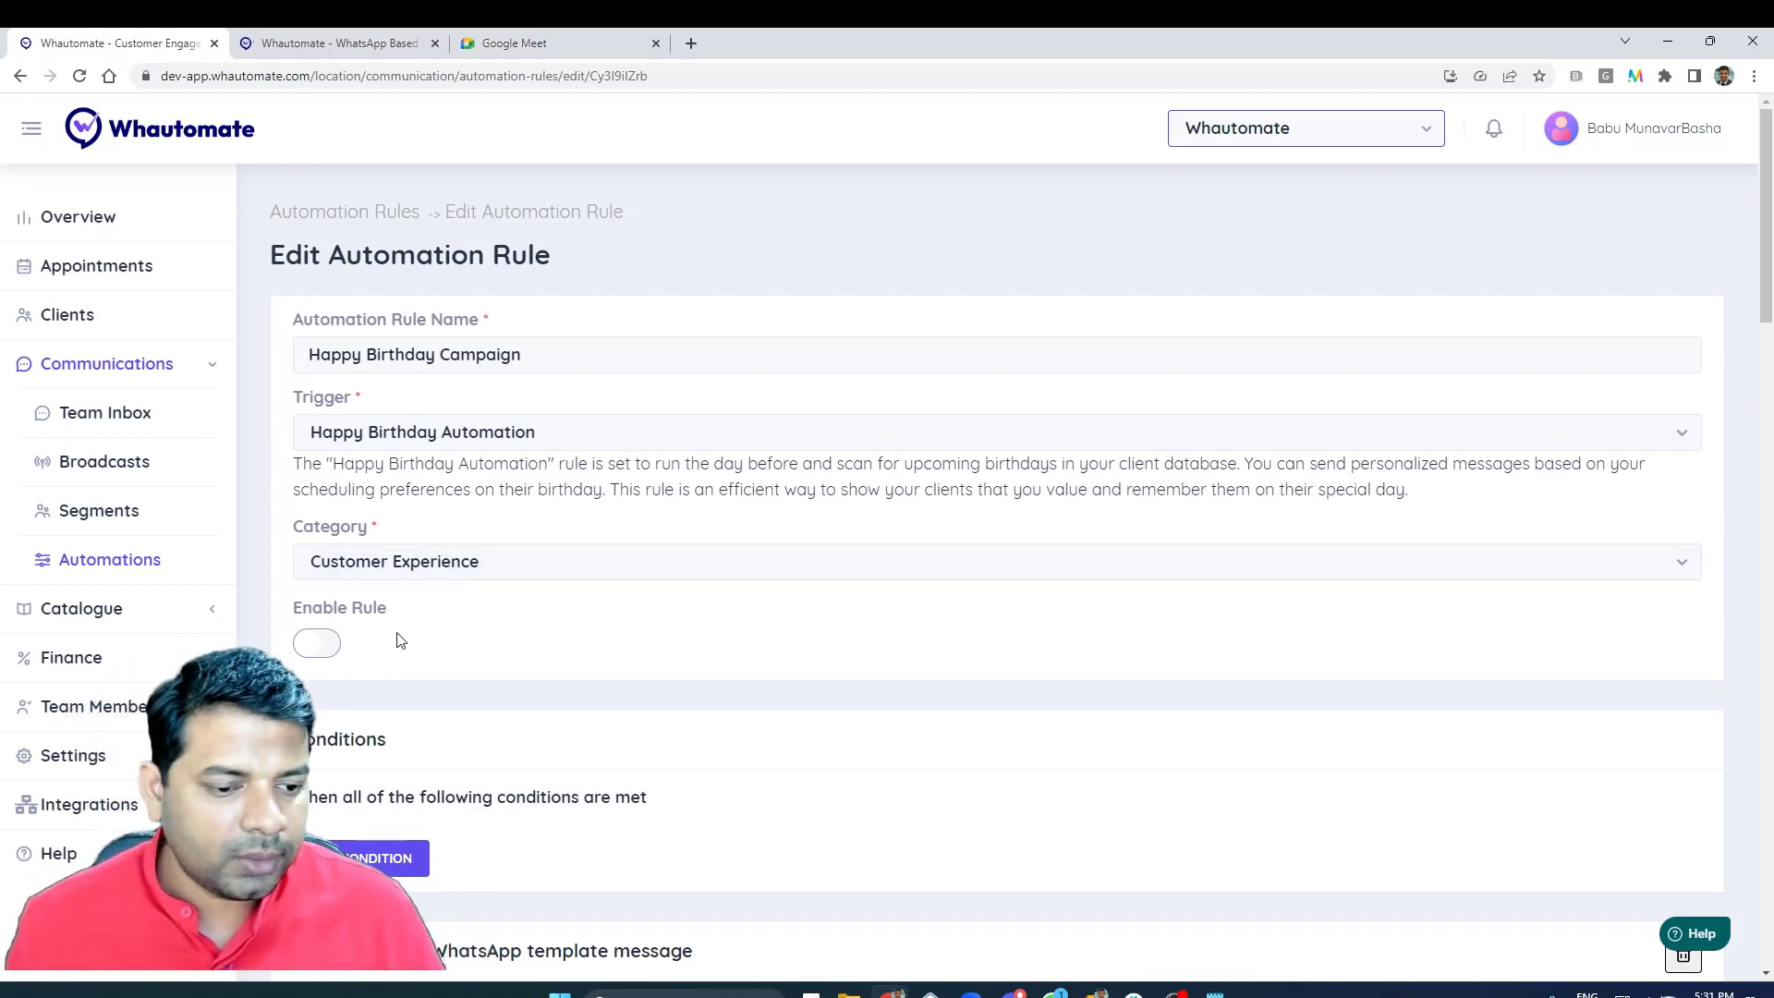
scroll(554, 642, "down", 1)
scroll(555, 642, "down", 5)
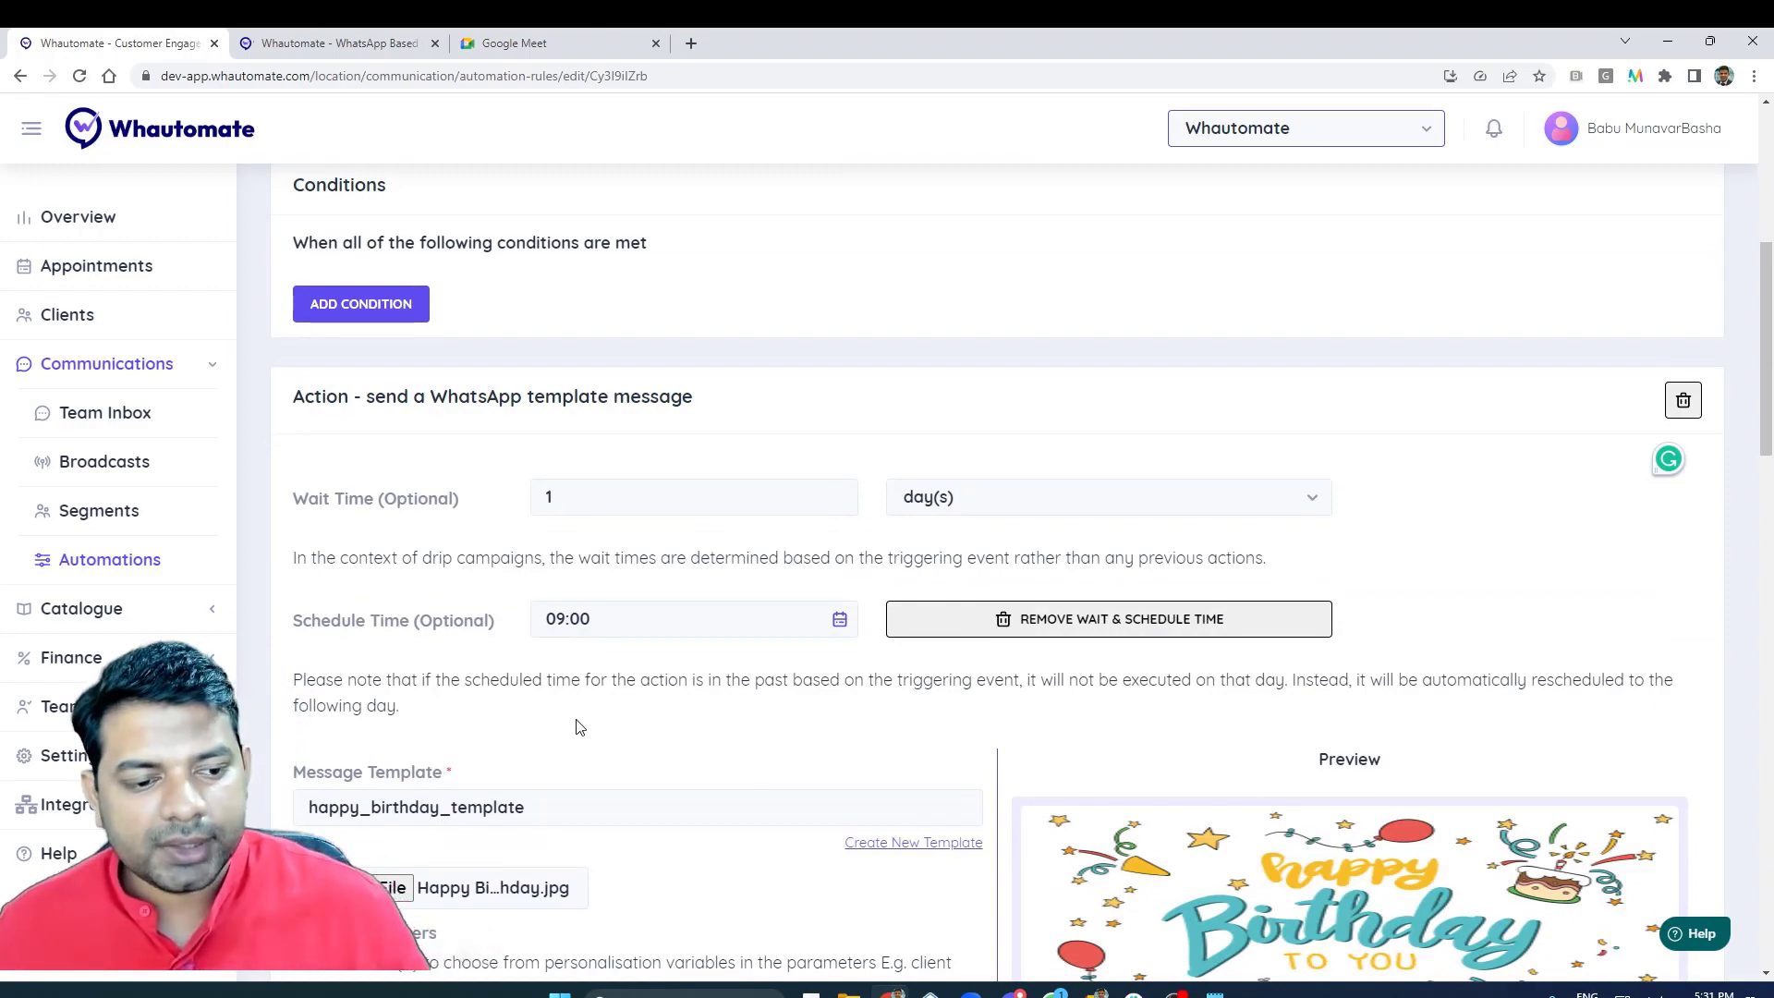
scroll(582, 724, "down", 5)
scroll(596, 721, "down", 10)
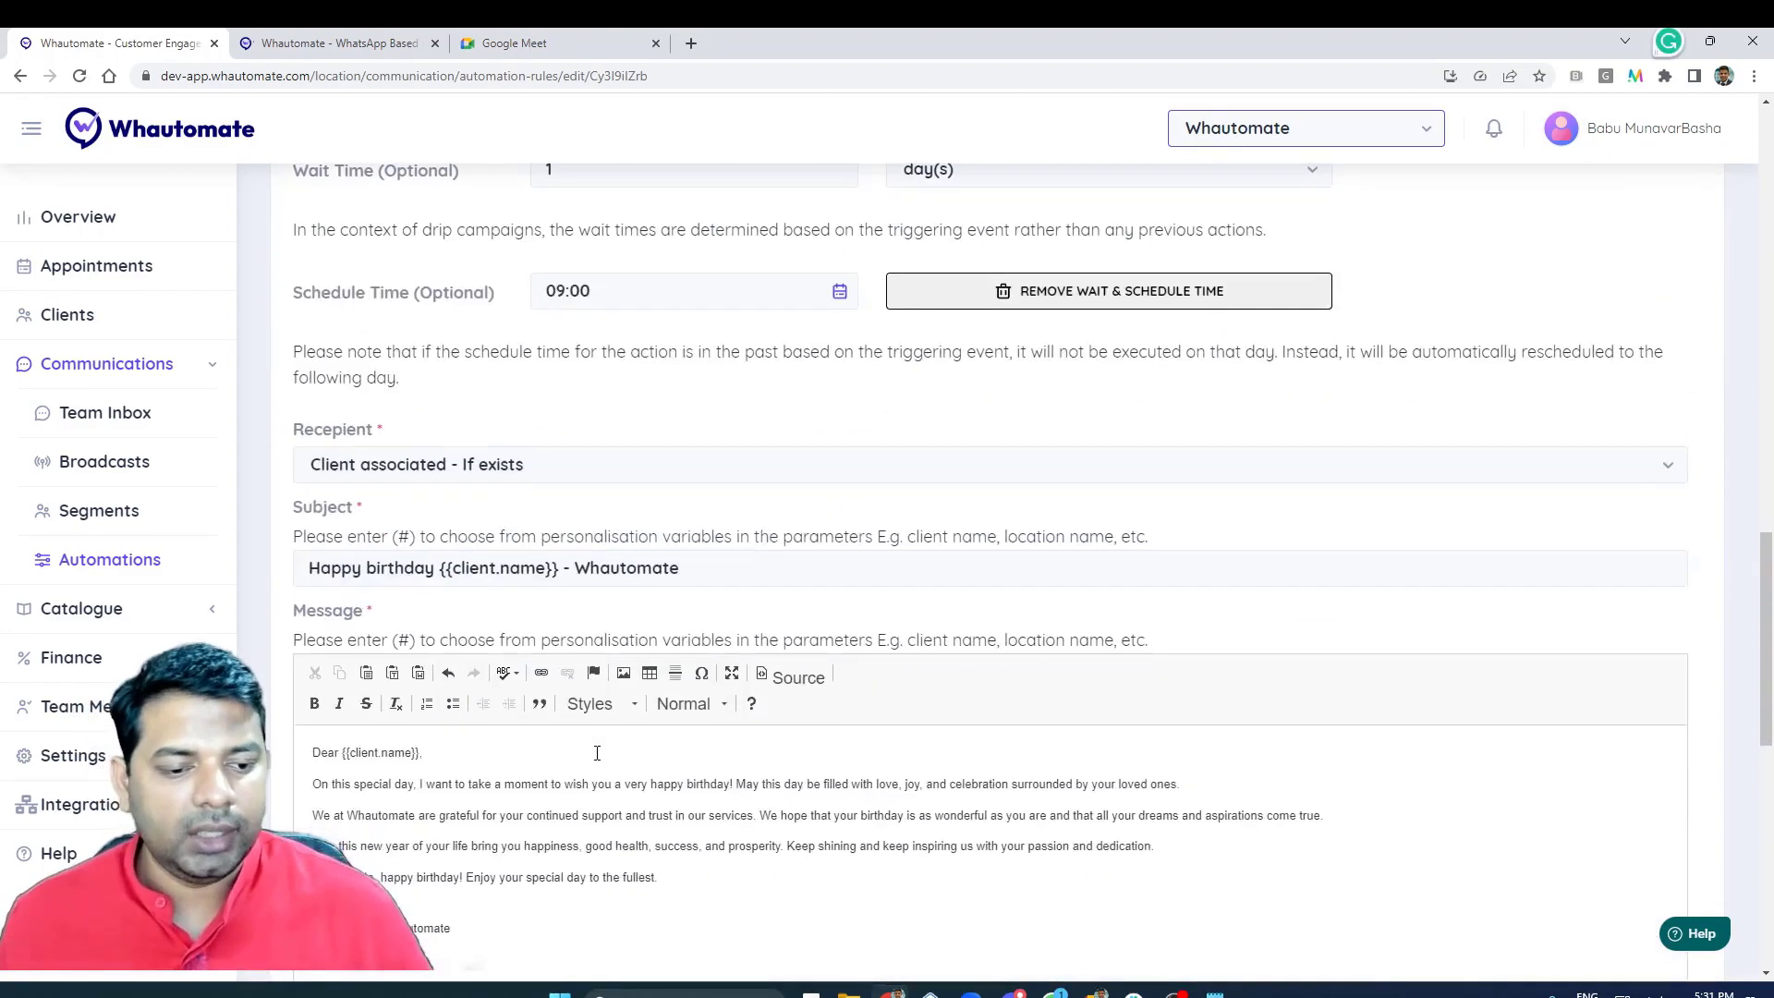
scroll(610, 365, "up", 3)
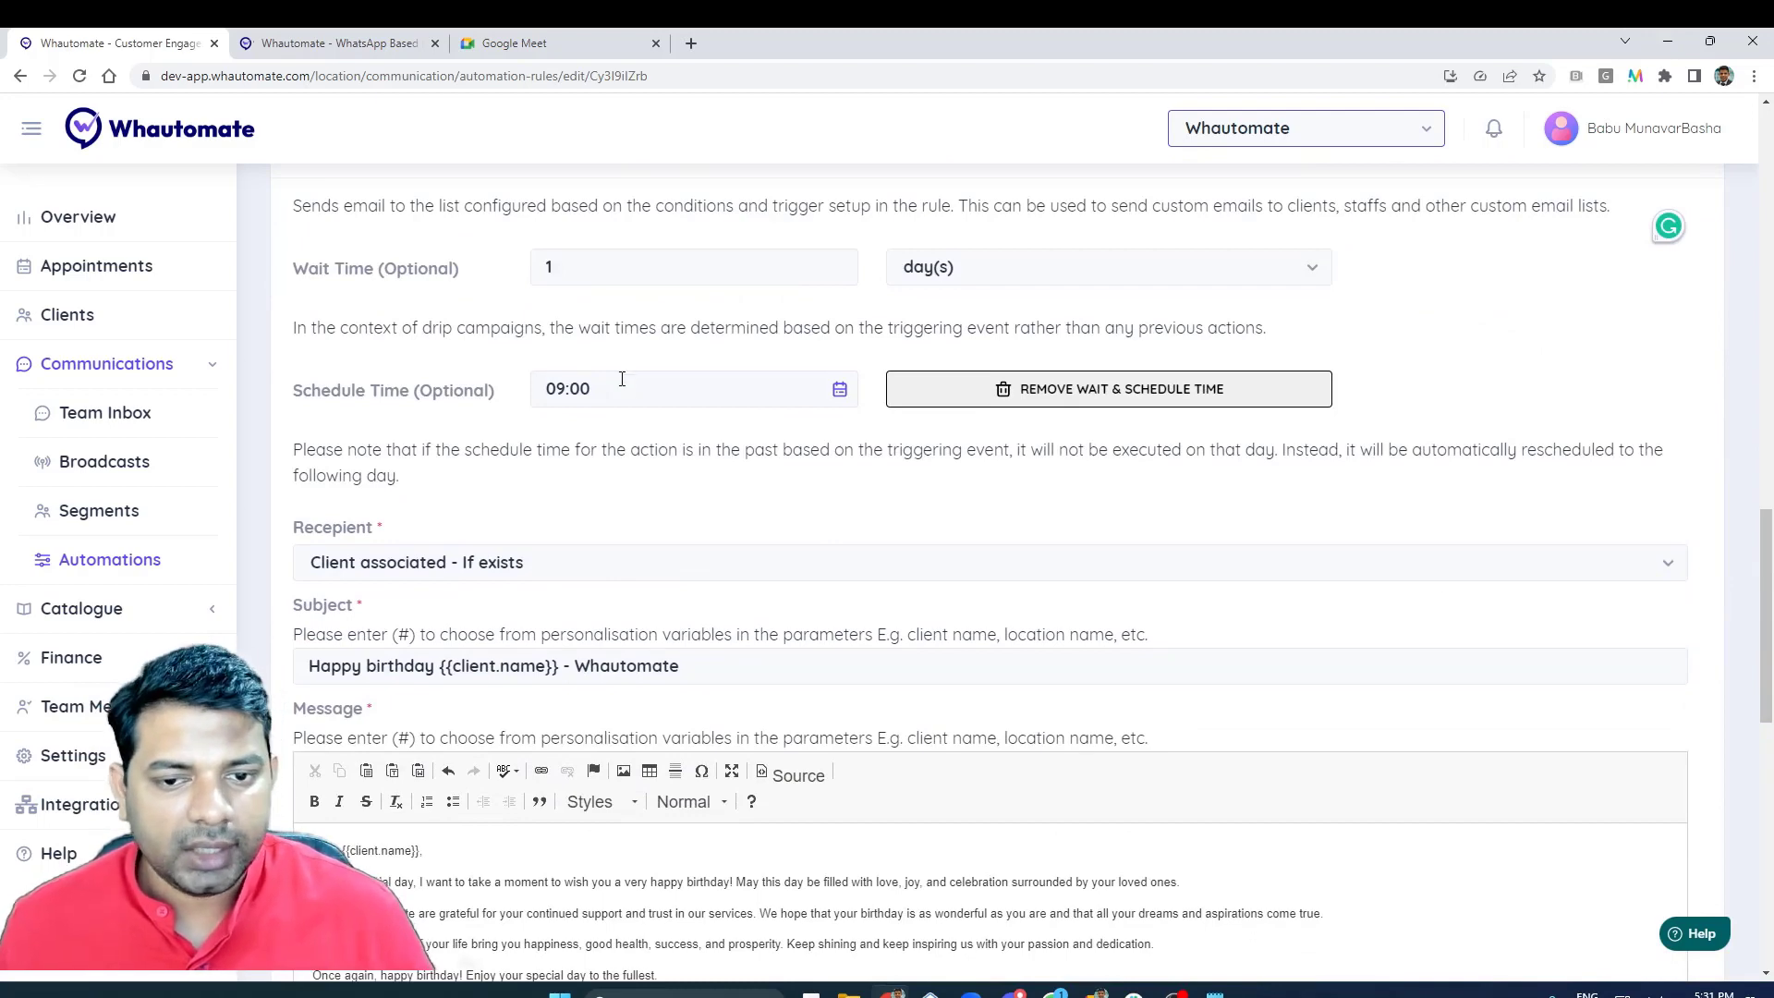
scroll(601, 491, "up", 2)
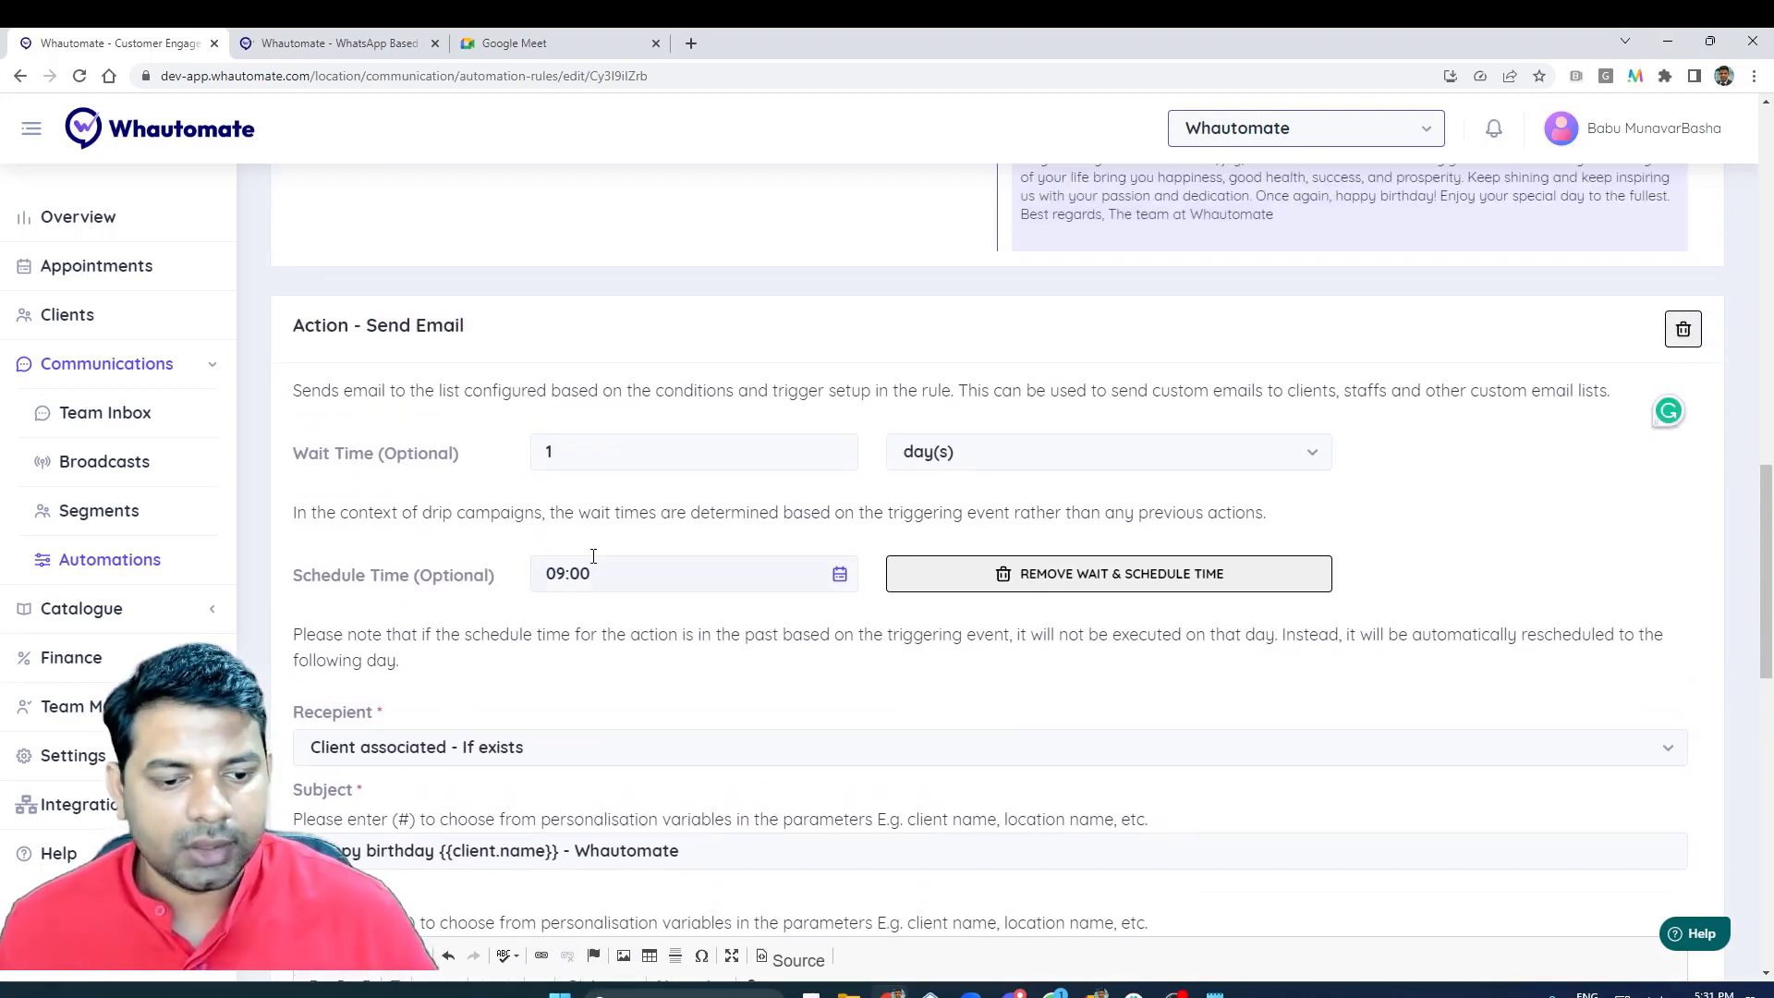
scroll(626, 518, "up", 7)
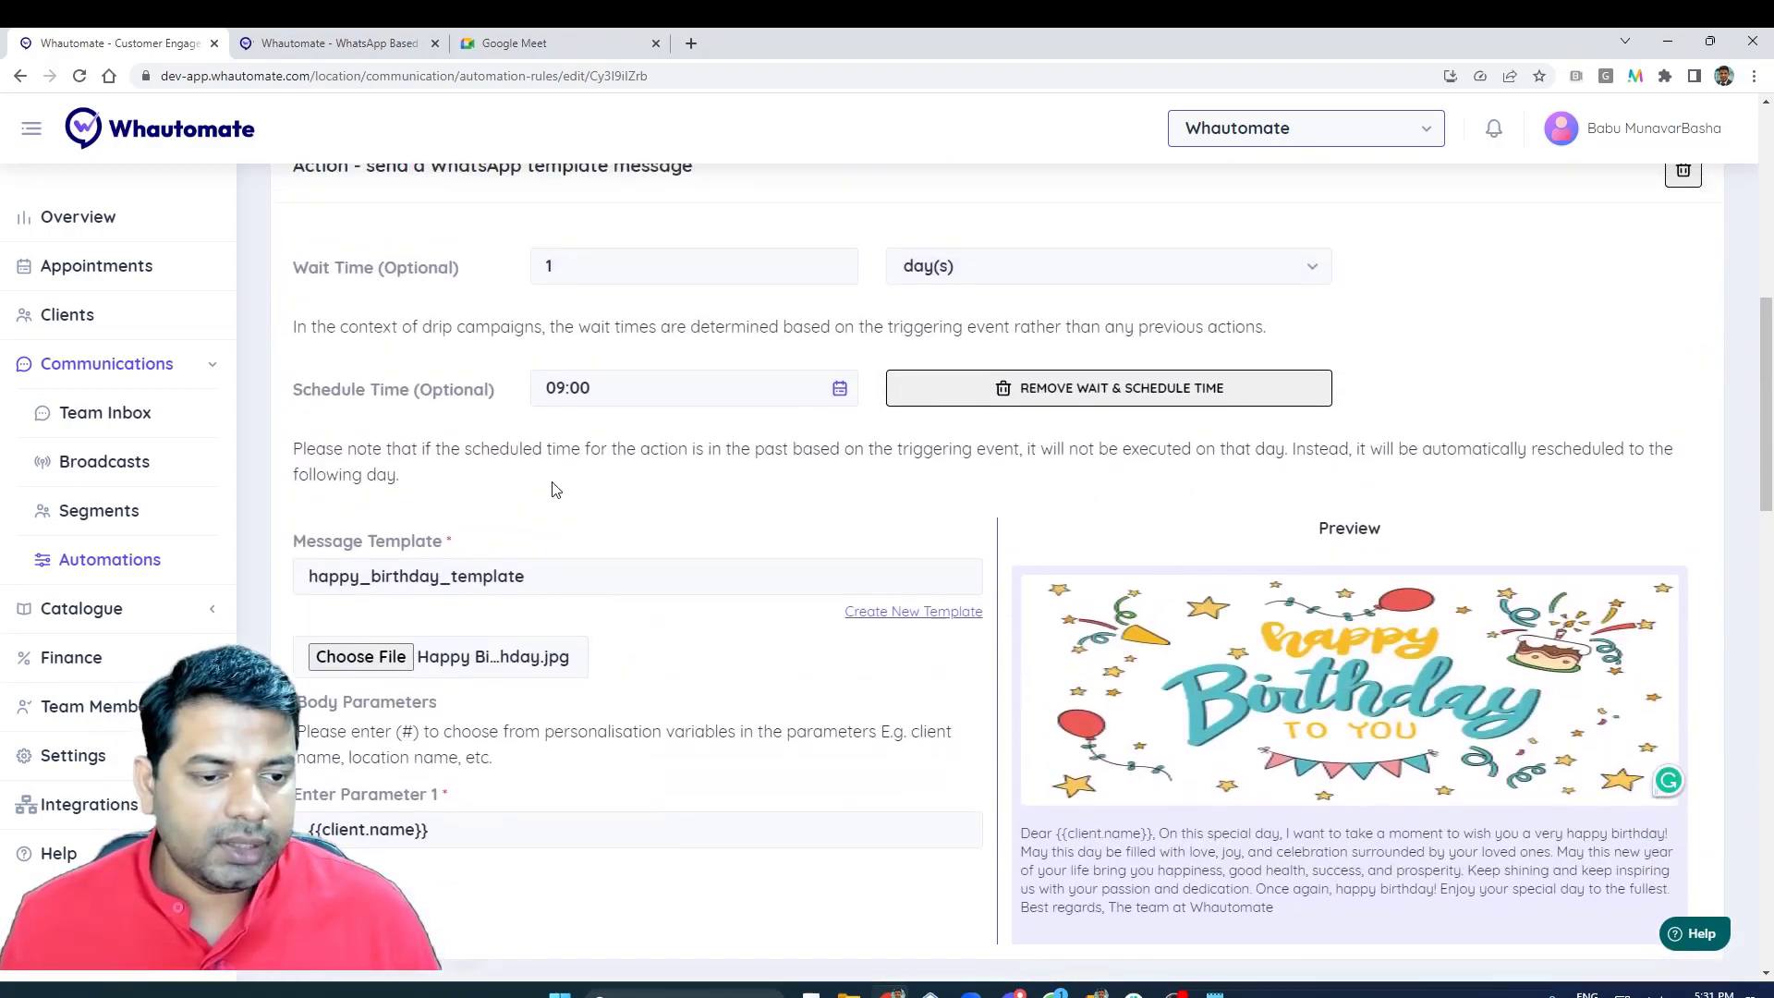
scroll(566, 487, "up", 4)
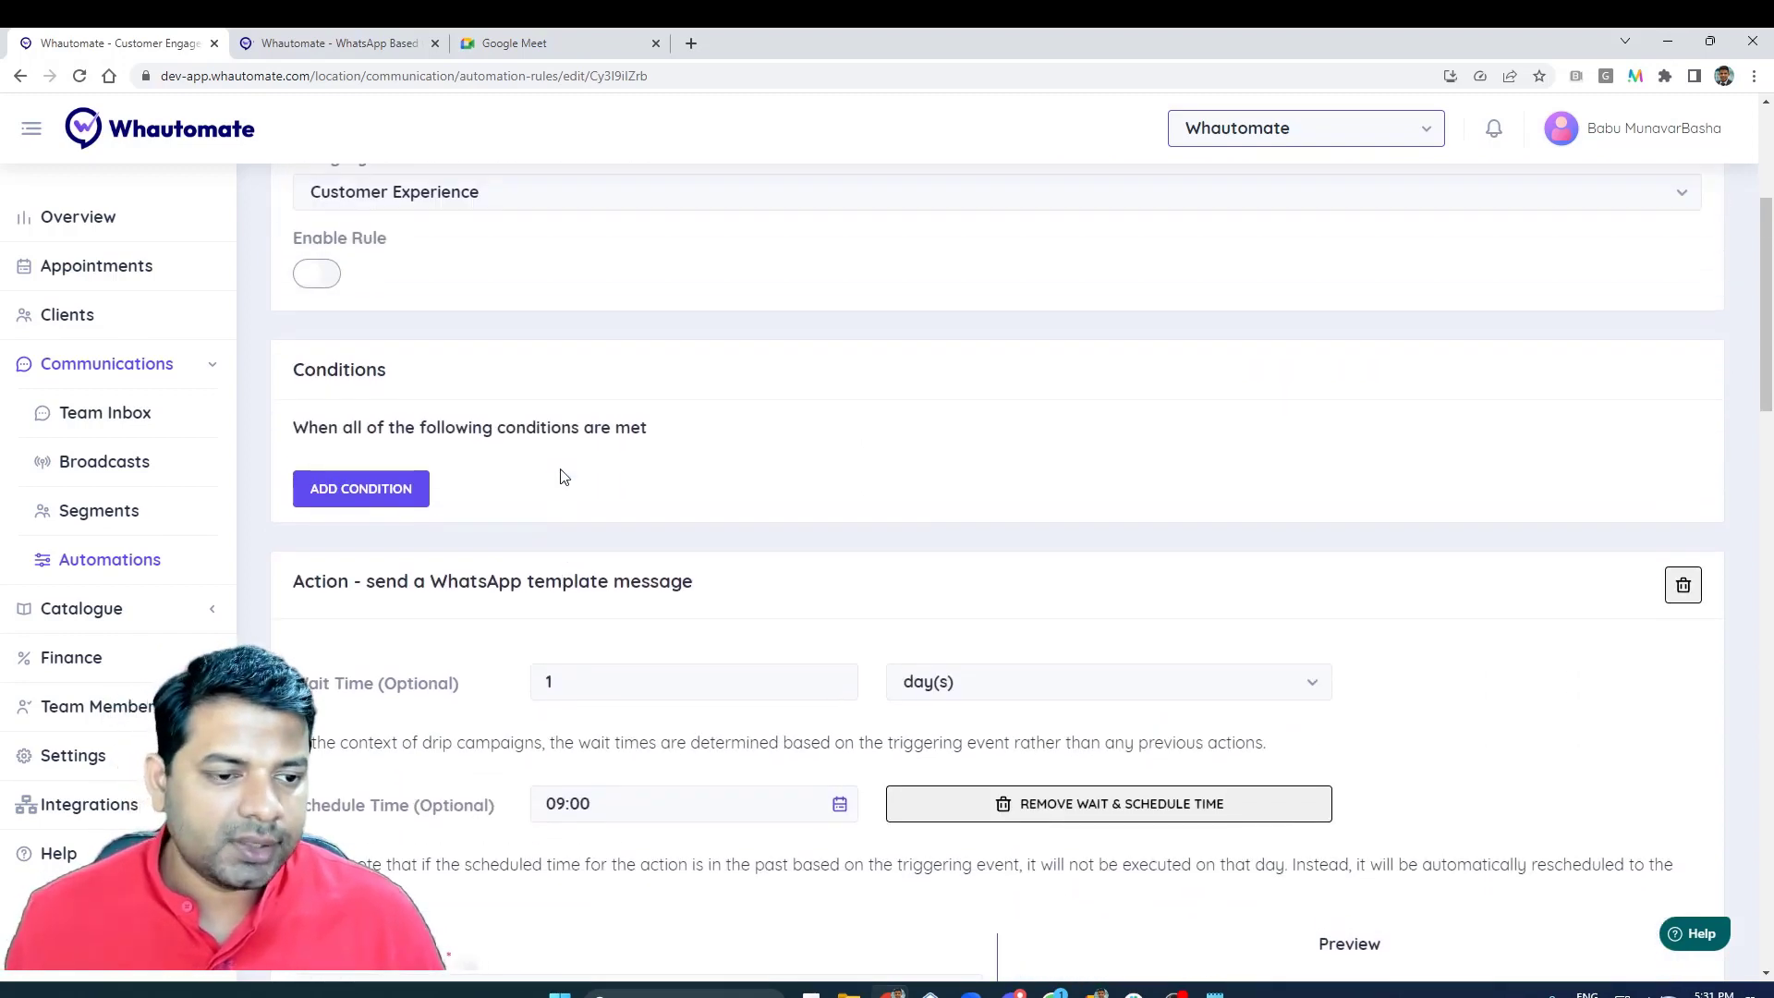
- Add a condition with the field Client Tags and the operator includes, and delete that condition again
left_click(397, 510)
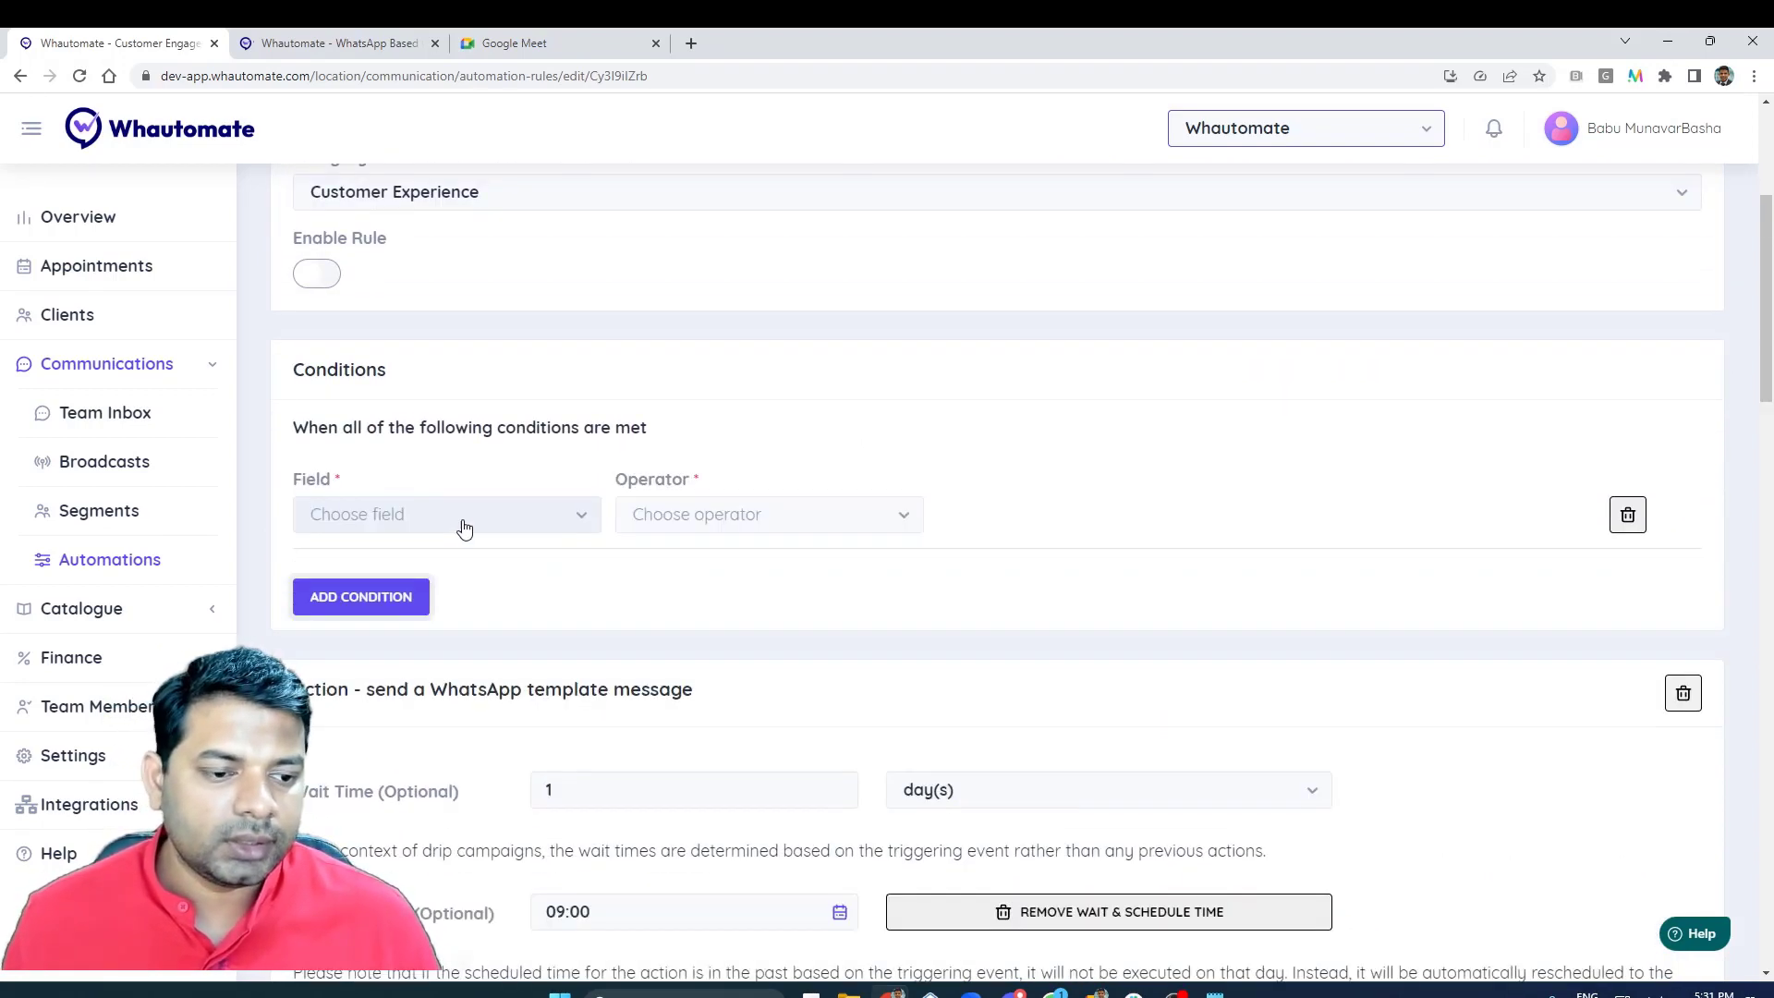
left_click(465, 529)
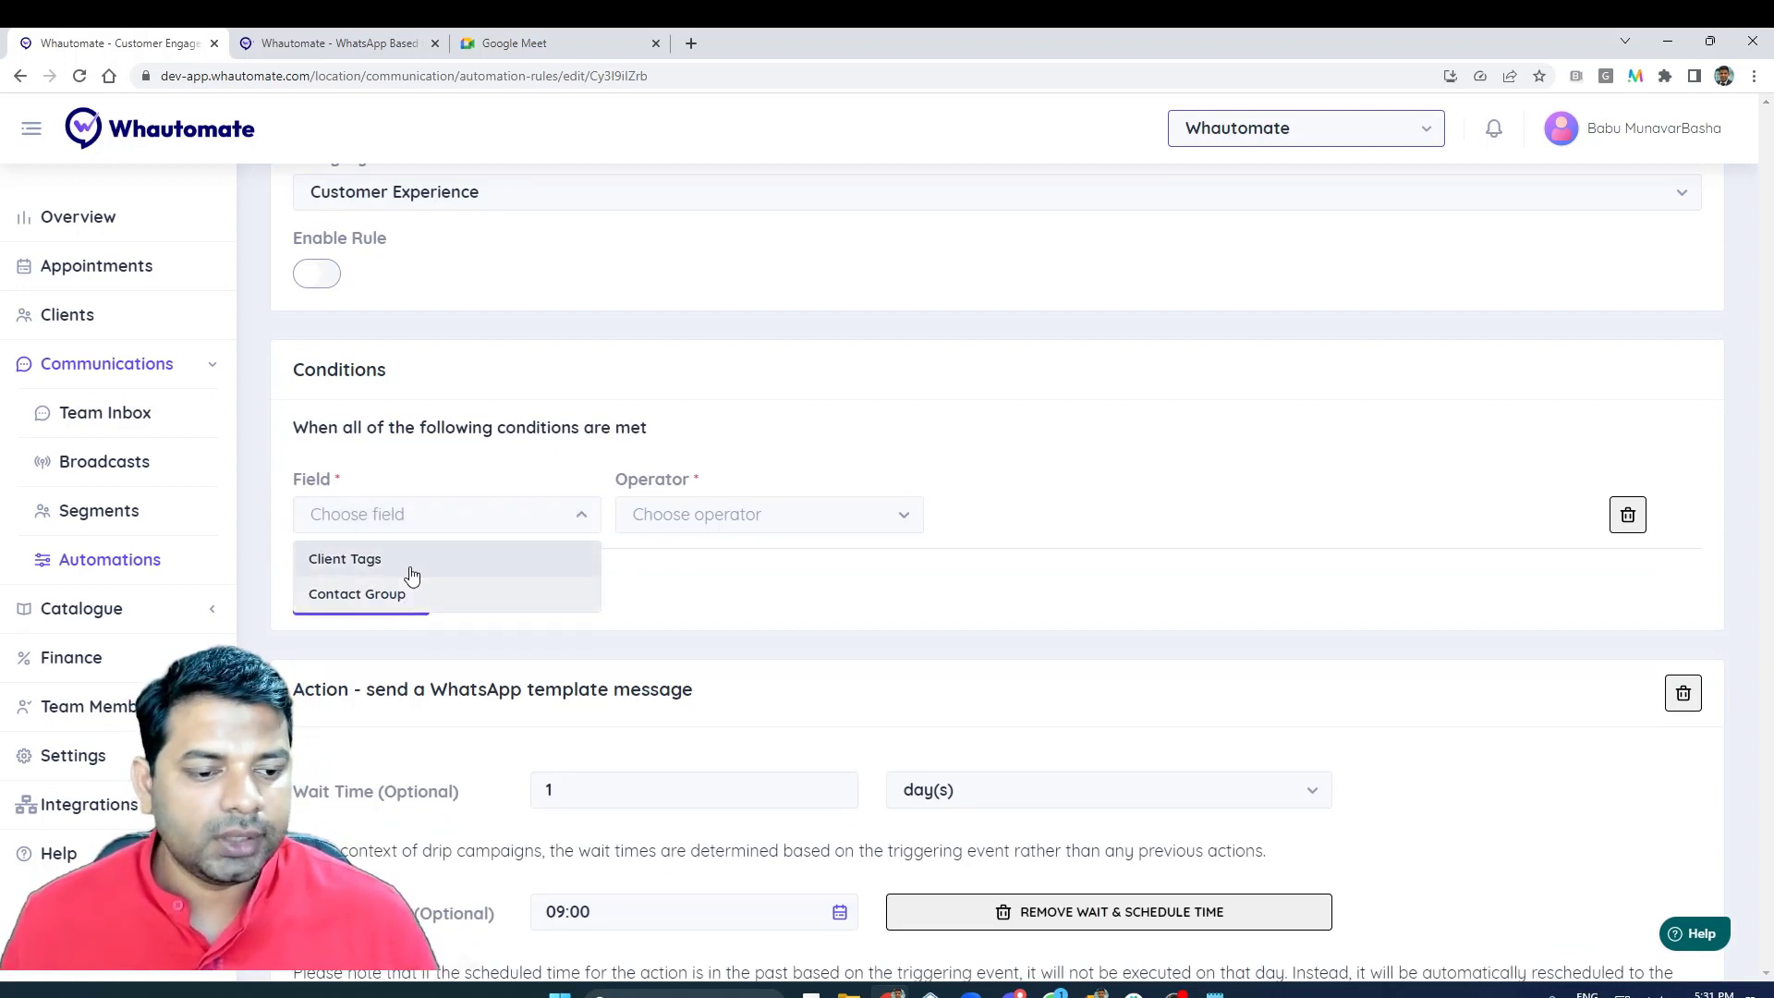
left_click(450, 559)
left_click(663, 532)
left_click(698, 558)
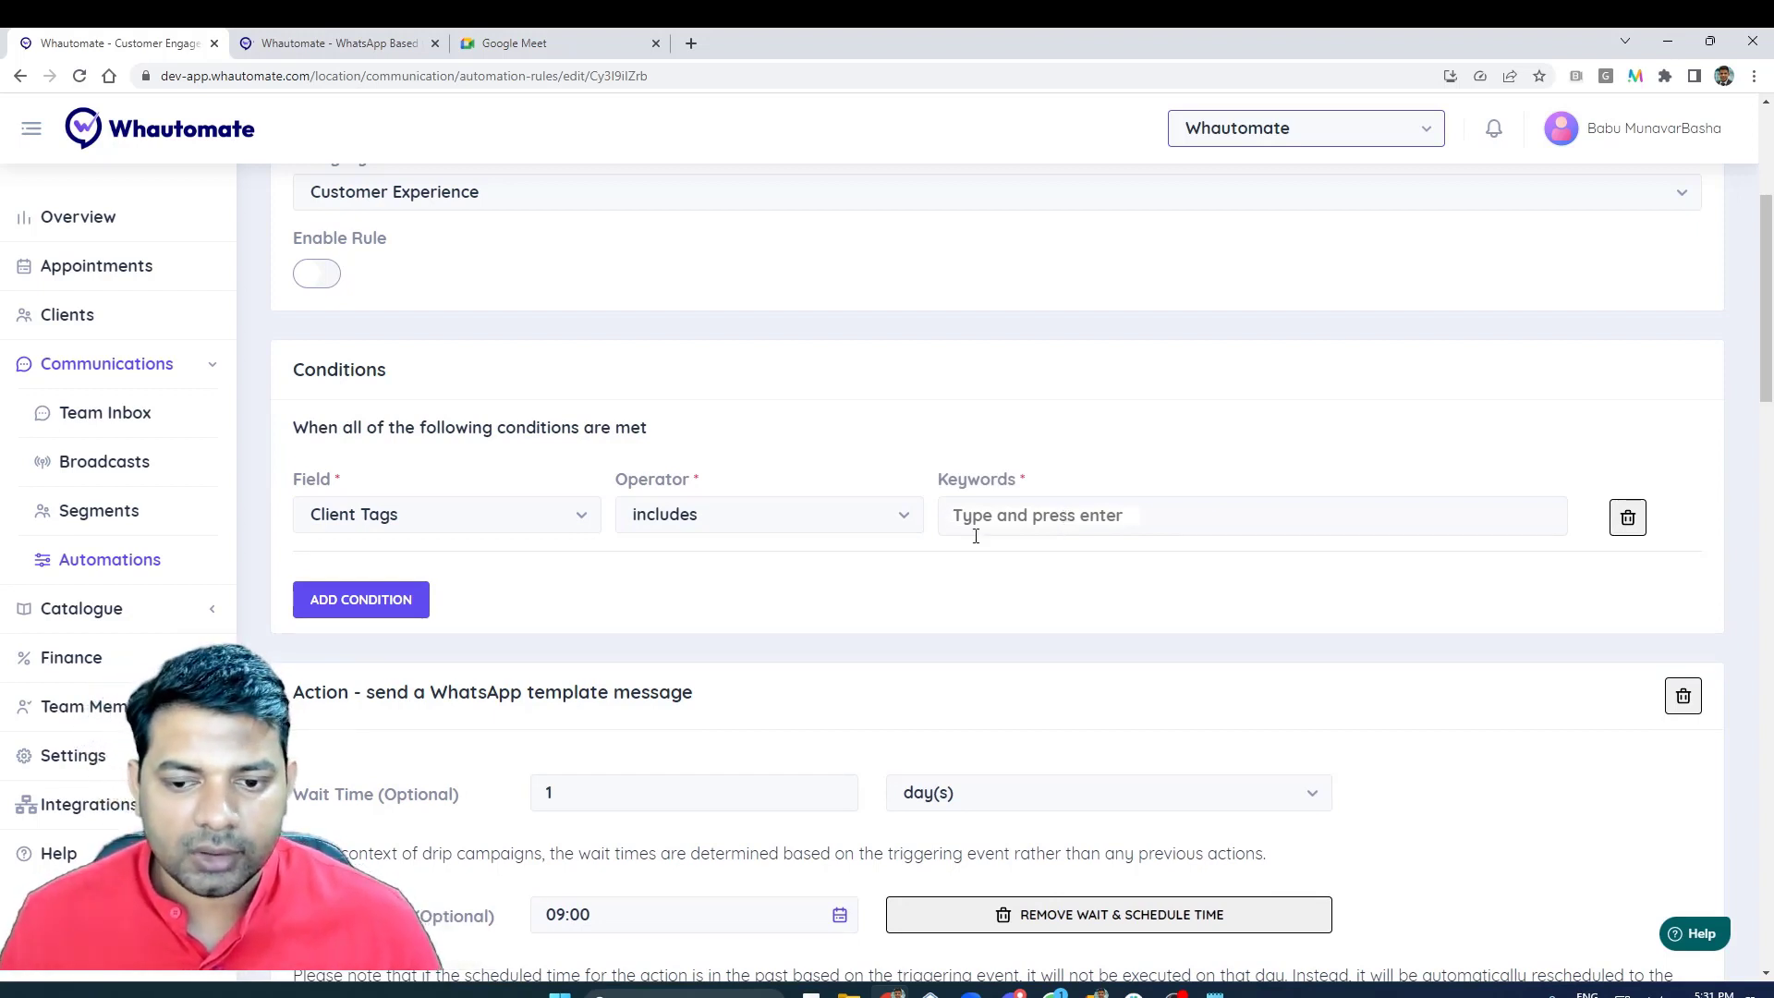
left_click(1627, 517)
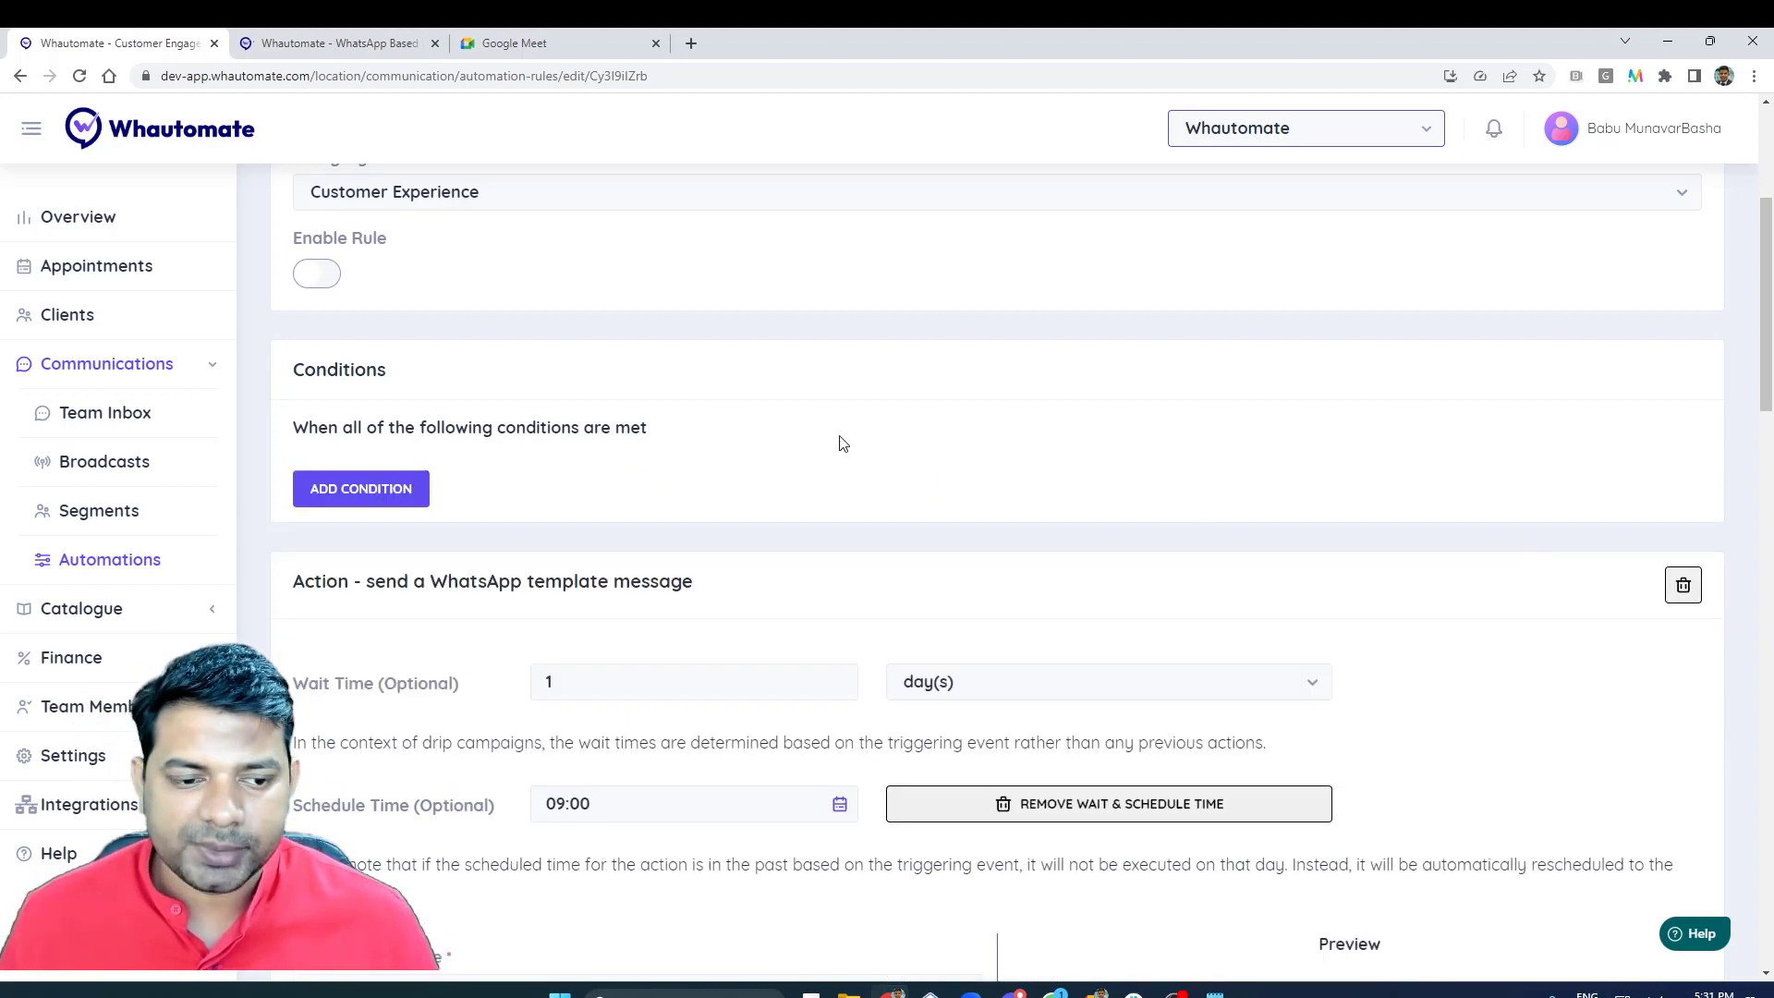
- Save the Happy Birthday Campaign automation rule and choose to publish it
scroll(980, 434, "down", 2)
scroll(980, 434, "down", 12)
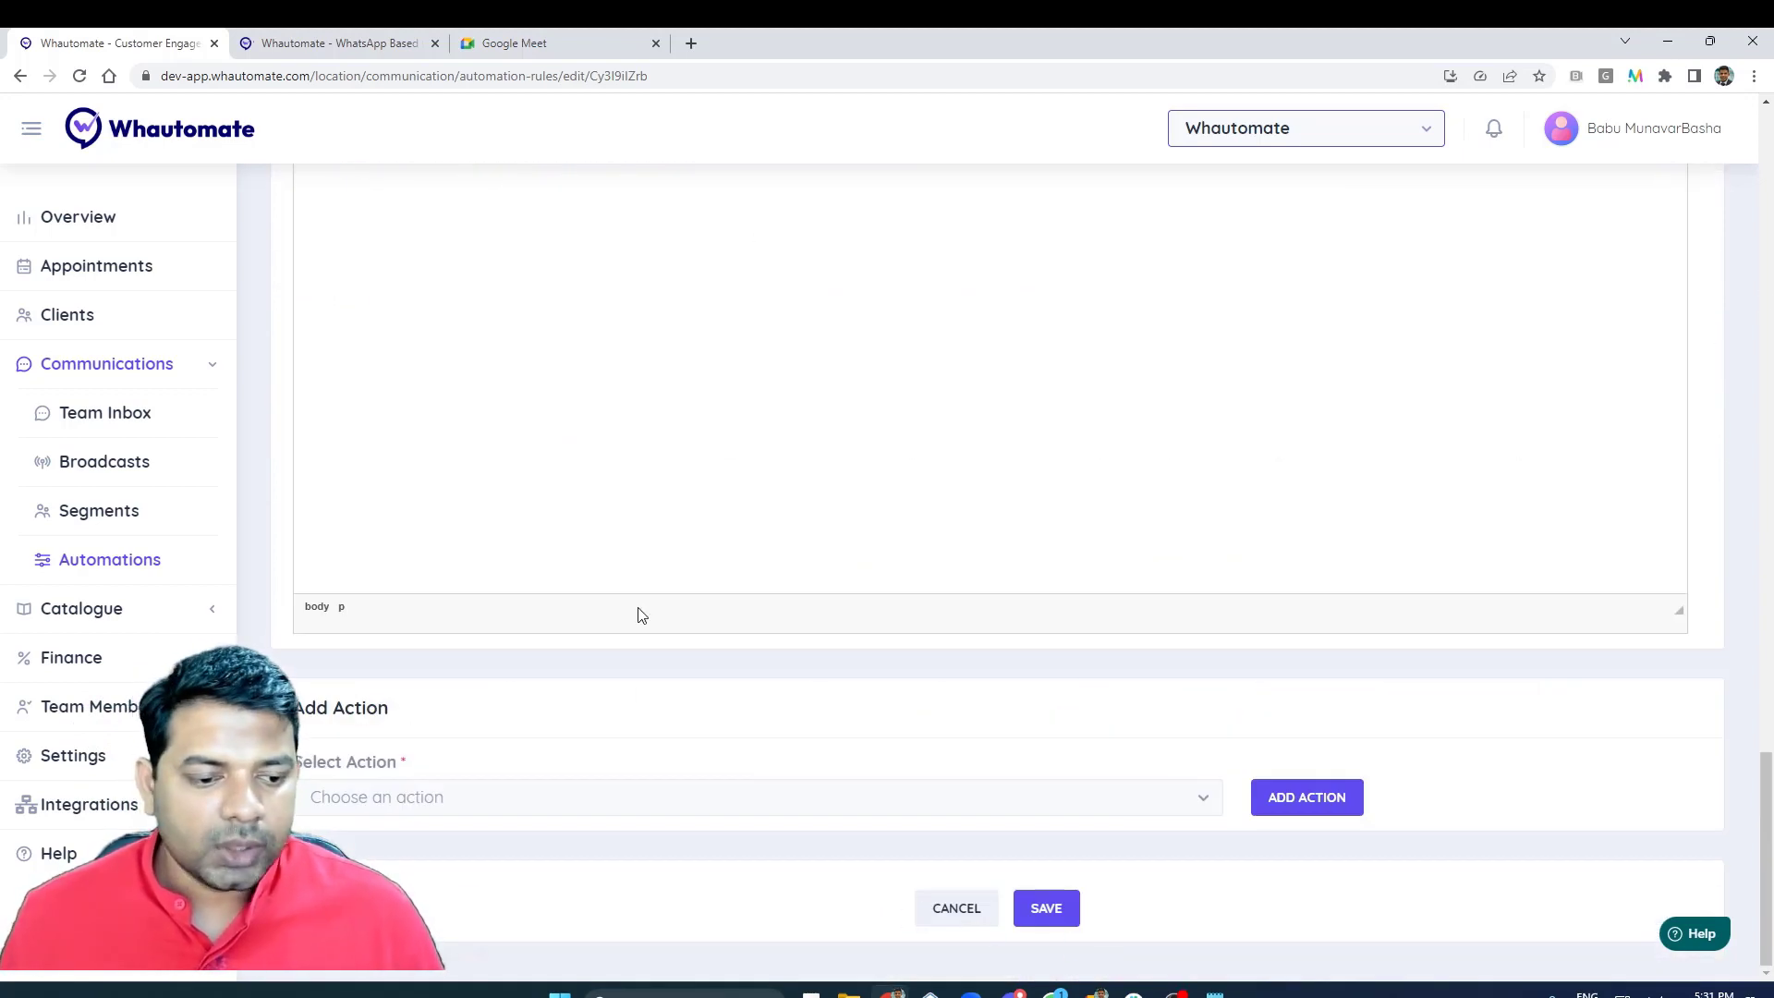
left_click(1058, 915)
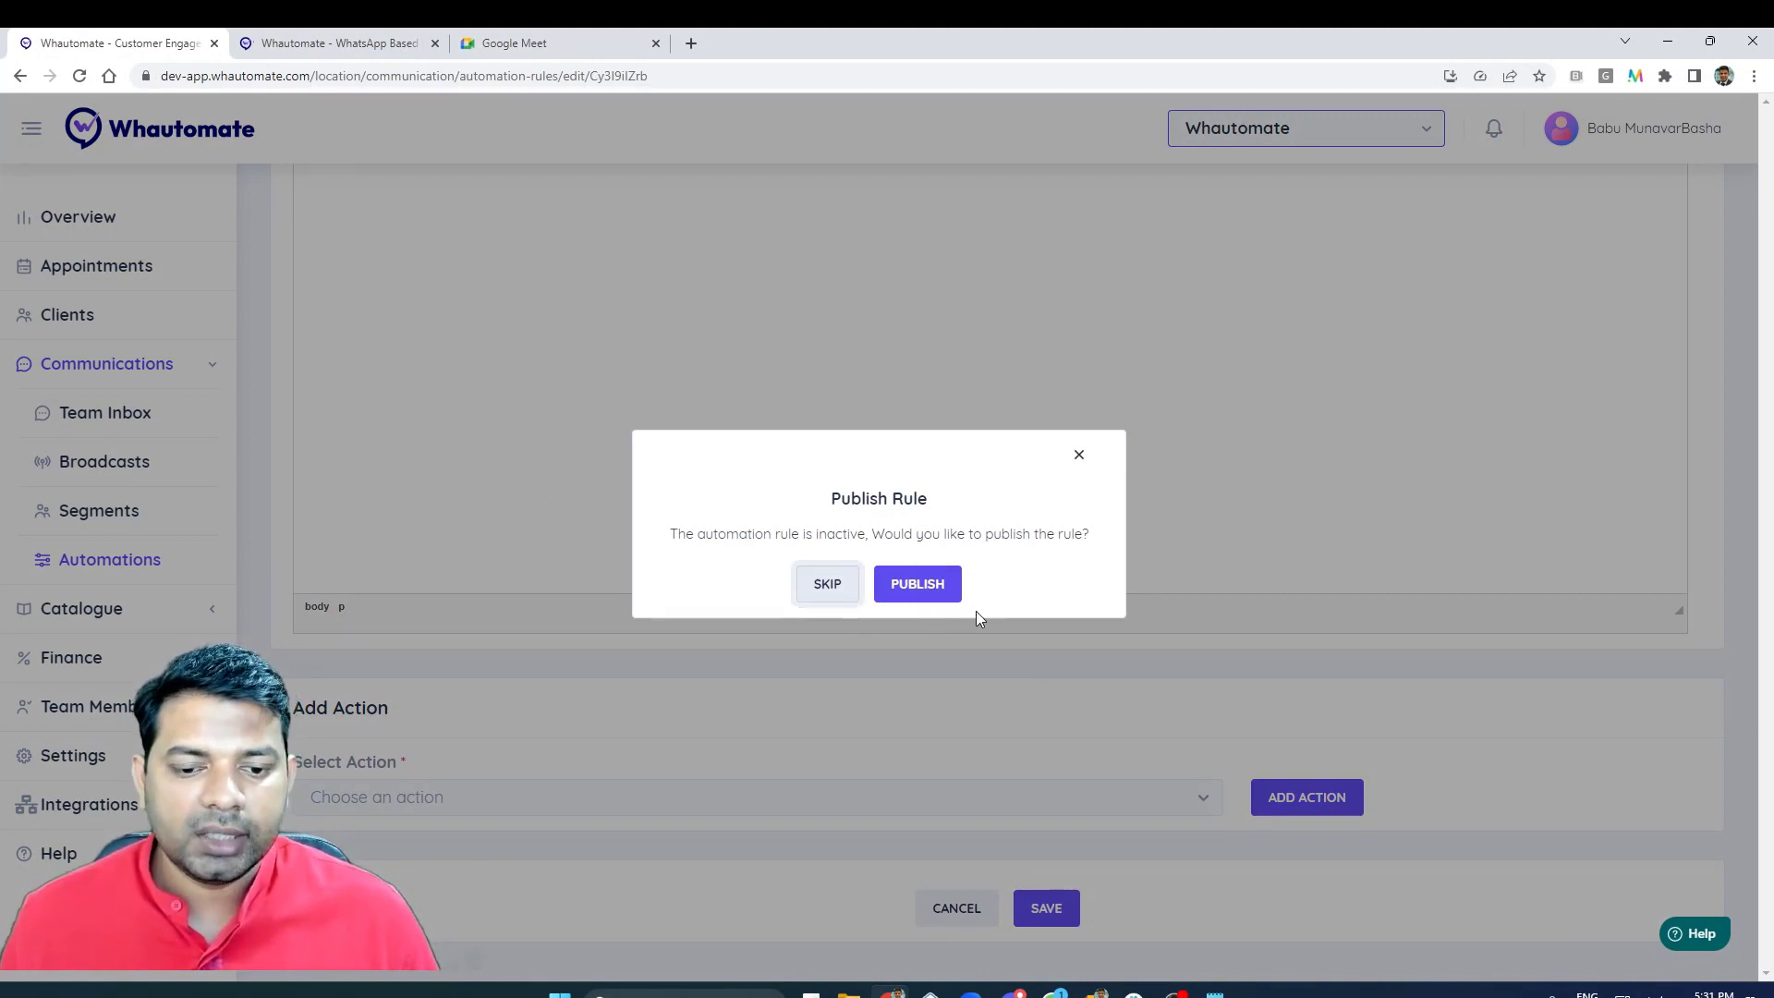
left_click(931, 594)
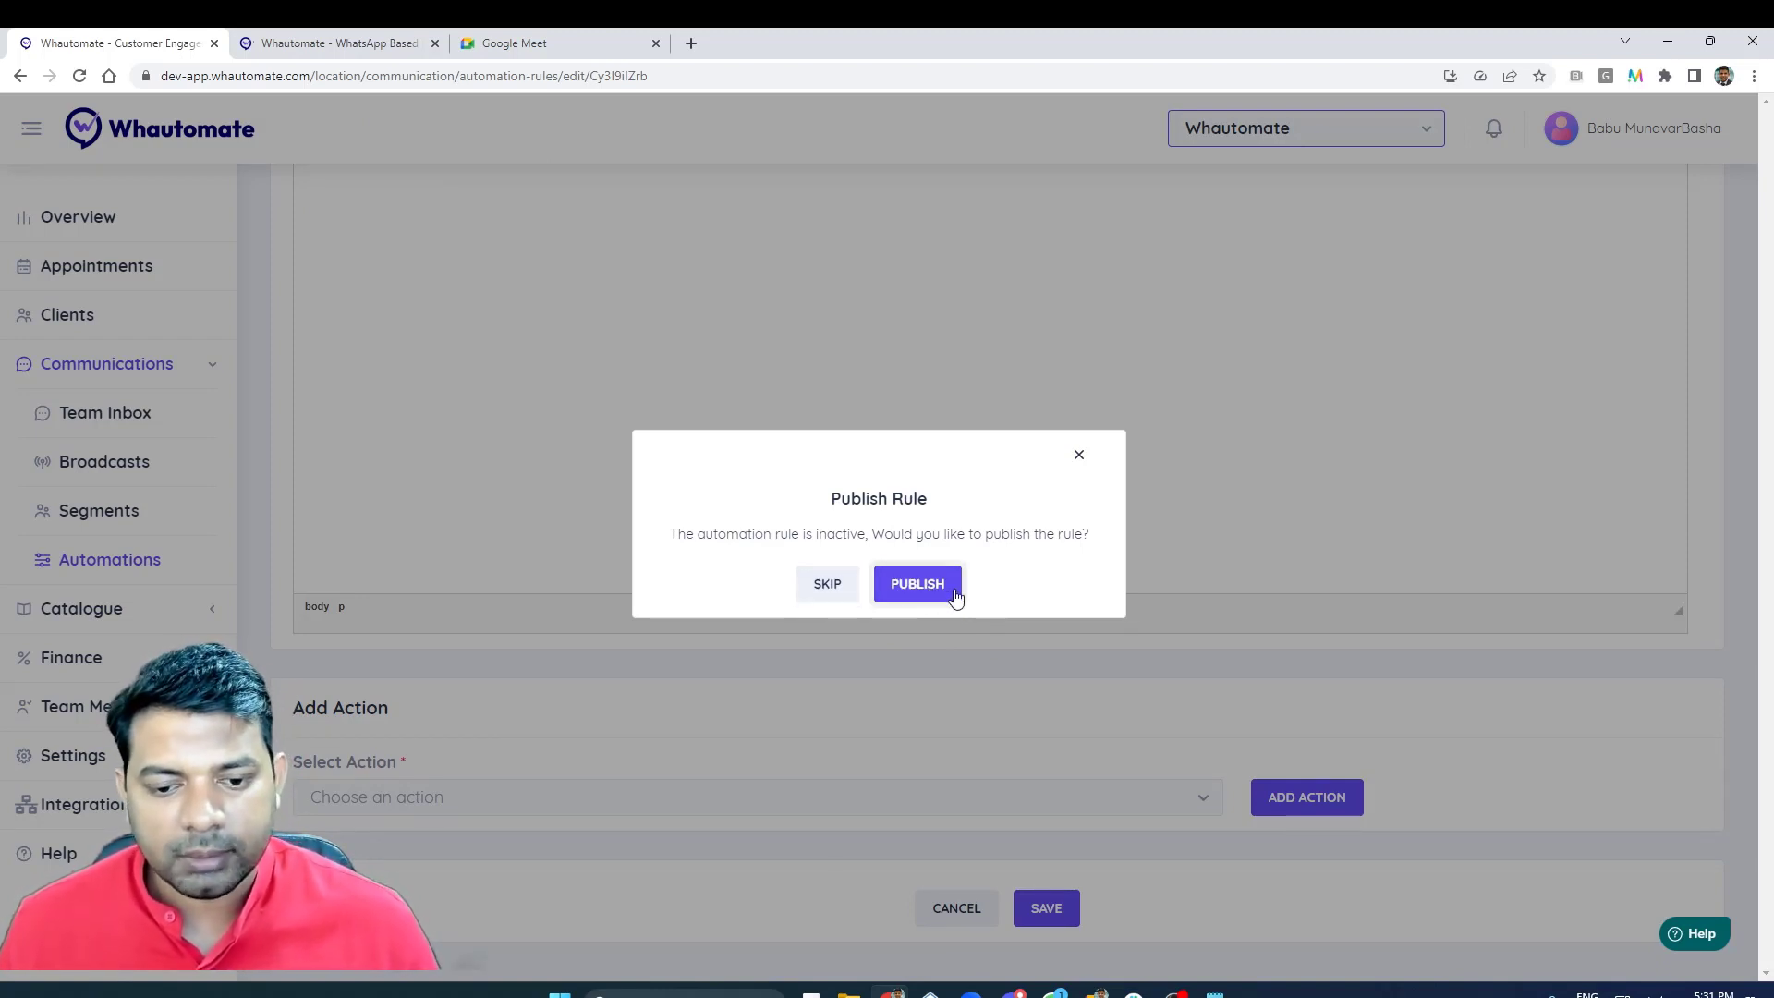